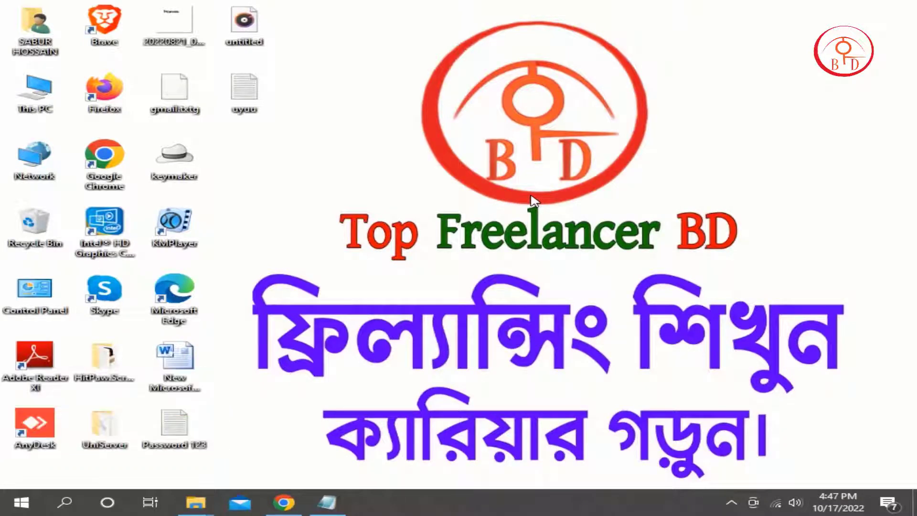
- Refresh the desktop and switch to the Chrome window with the WordPress dashboard
right_click(512, 146)
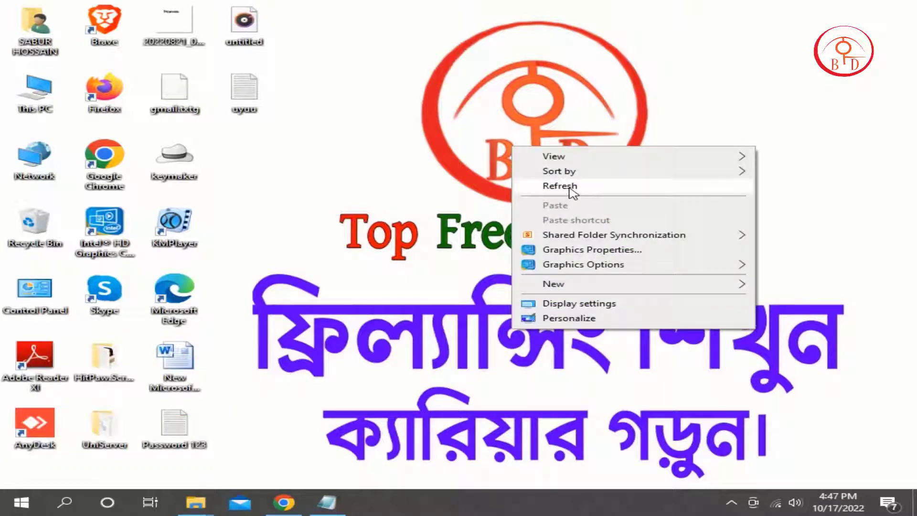
left_click(572, 191)
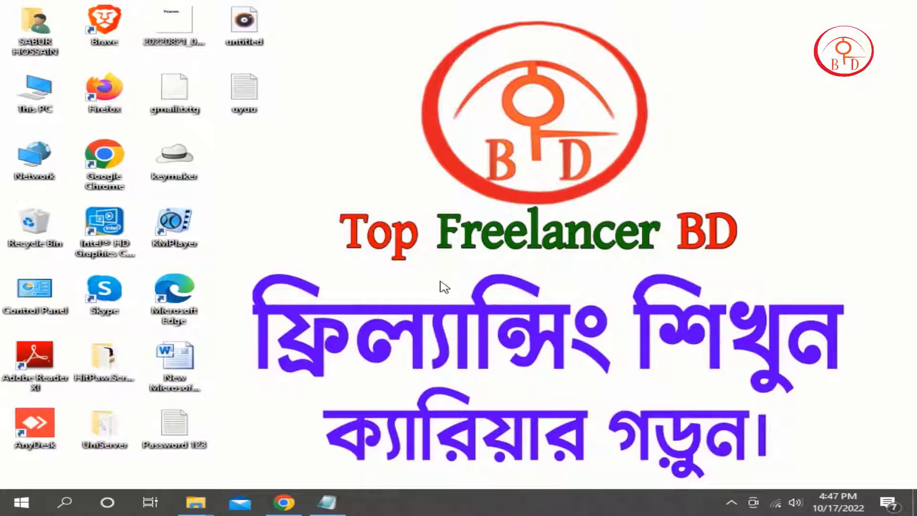
left_click(284, 502)
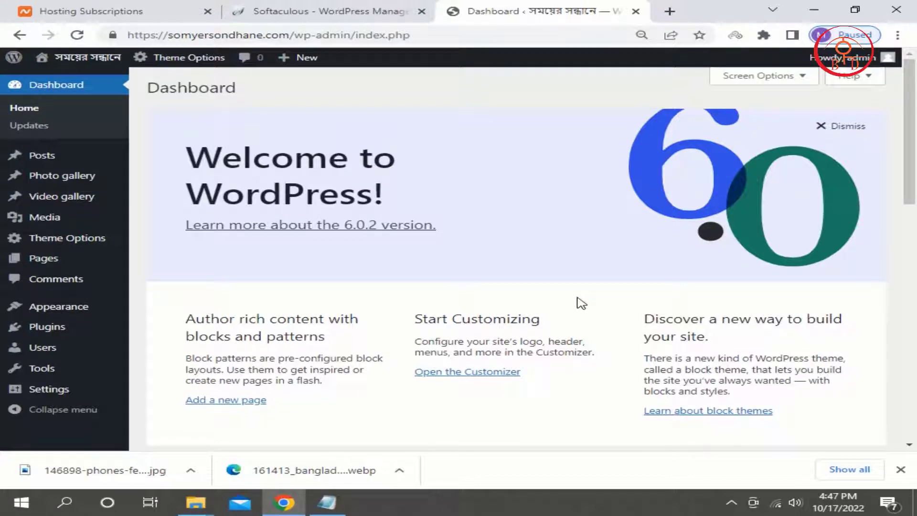
- Go to the site's list of posts and start a new post in the block editor
scroll(581, 303, "down", 5)
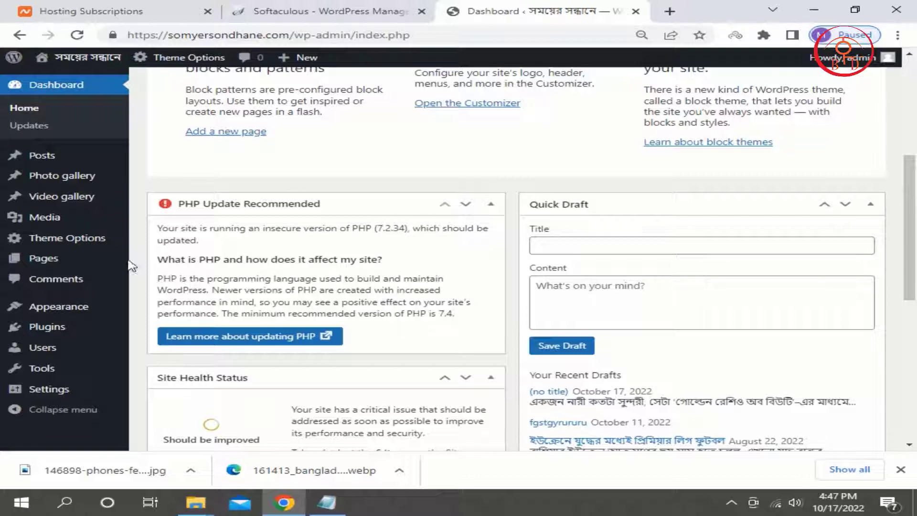
mouse_move(102, 256)
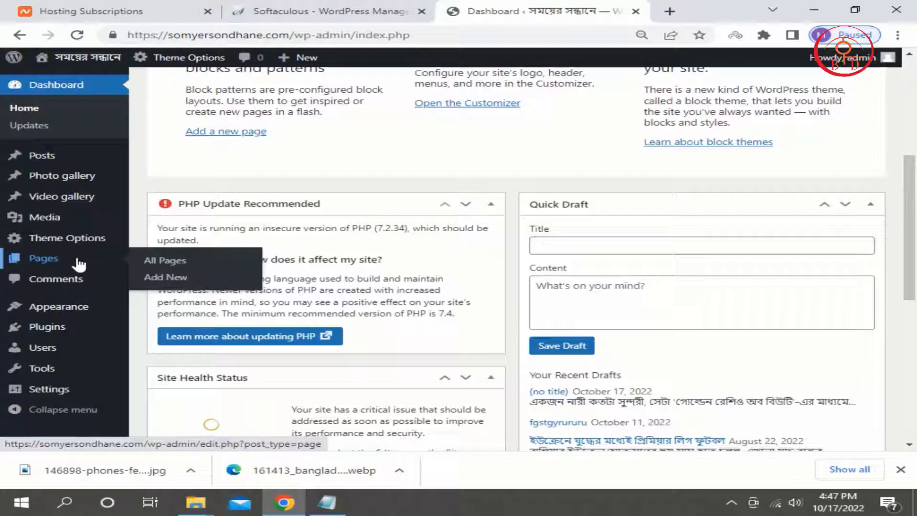
left_click(55, 160)
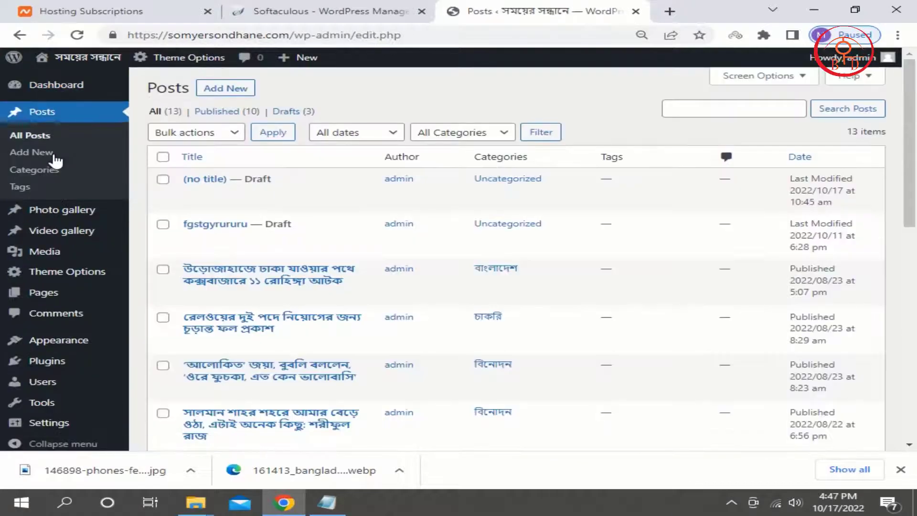
left_click(244, 95)
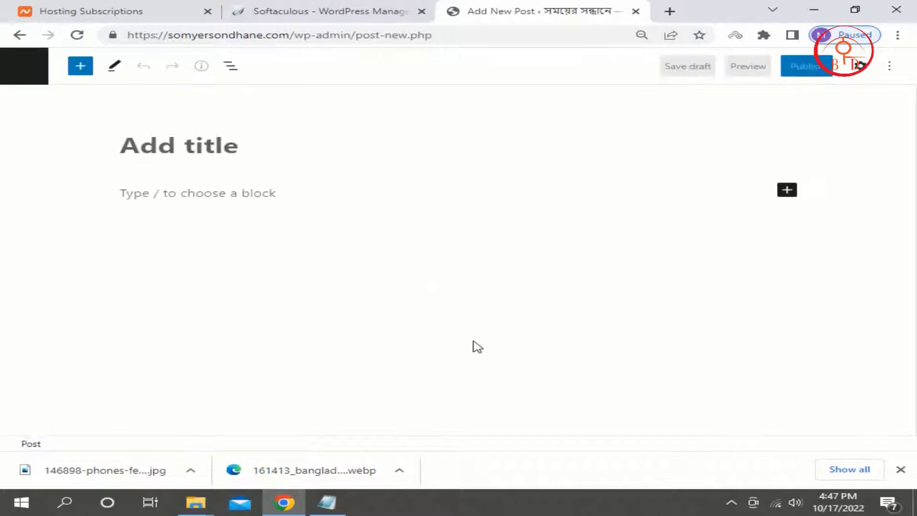
- Try out the title and content areas of the block editor, and leave the new post without saving
left_click(191, 194)
left_click(184, 147)
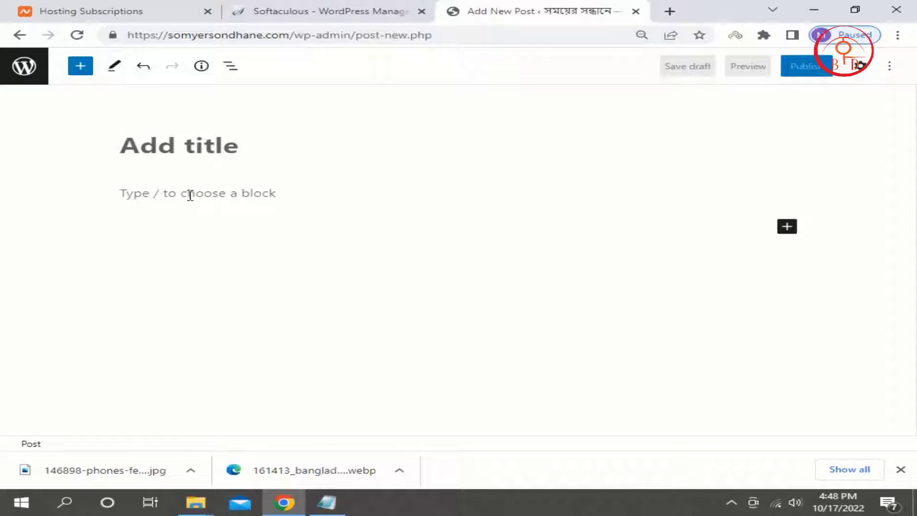
left_click(190, 195)
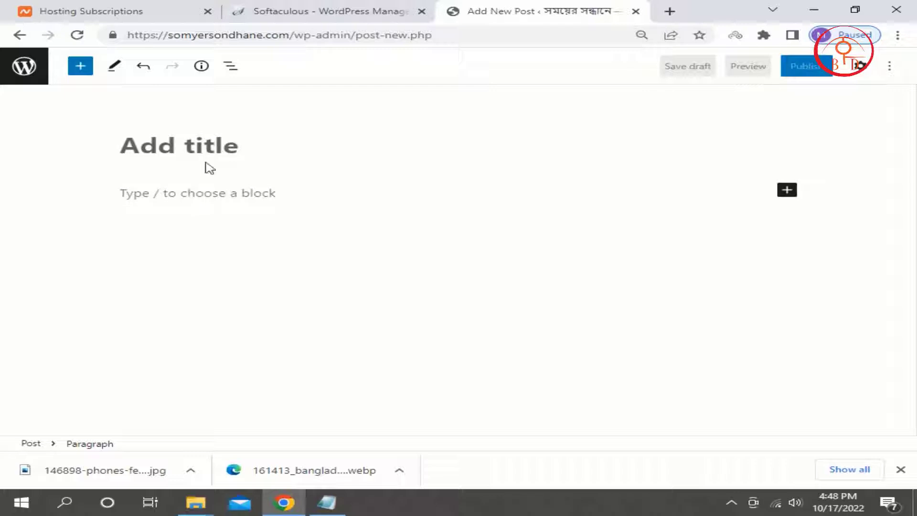
left_click(204, 146)
left_click(210, 195)
left_click(208, 149)
left_click(21, 37)
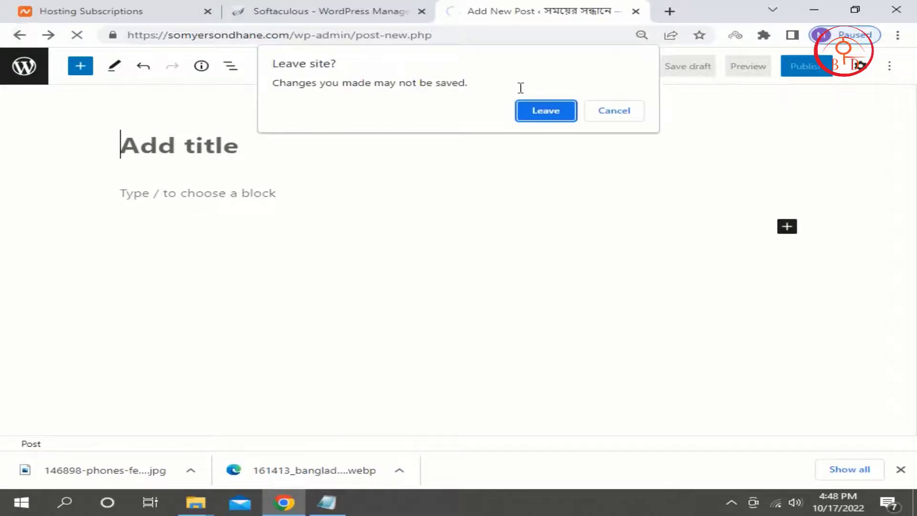
left_click(537, 115)
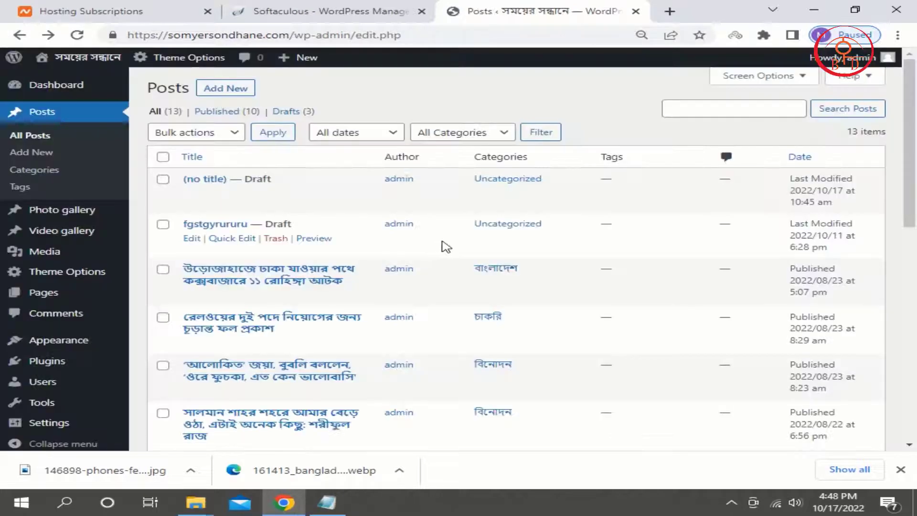
- Go to the page for adding plugins and copy the name of the featured Classic Editor plugin
left_click(43, 365)
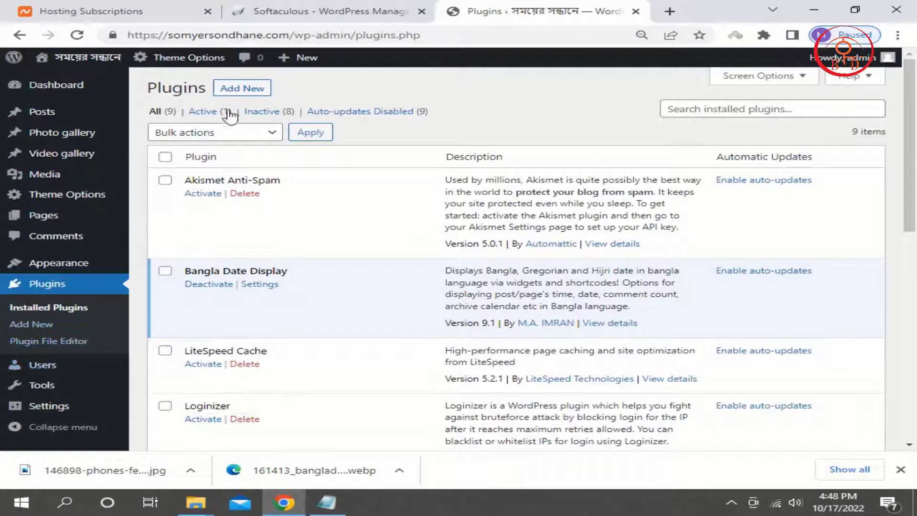
left_click(248, 95)
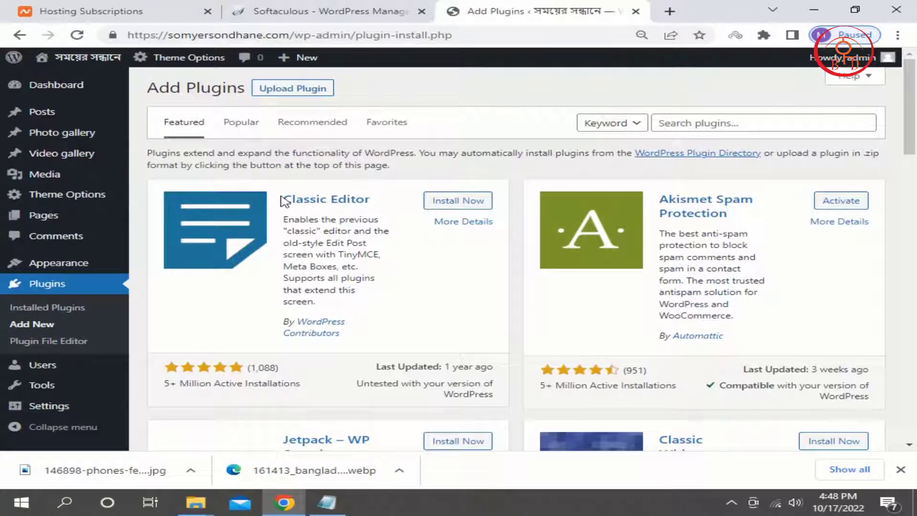
left_click_drag(285, 201, 370, 200)
key("ctrl+c")
right_click(362, 203)
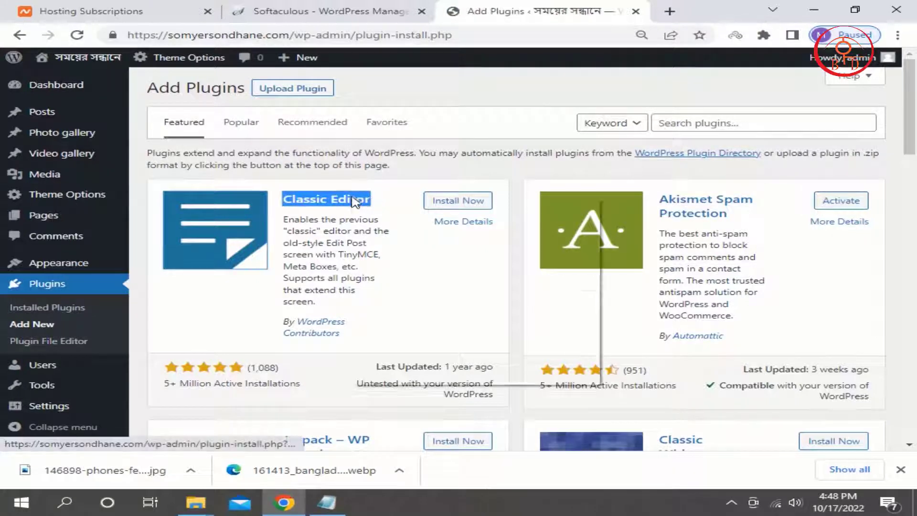
left_click(382, 302)
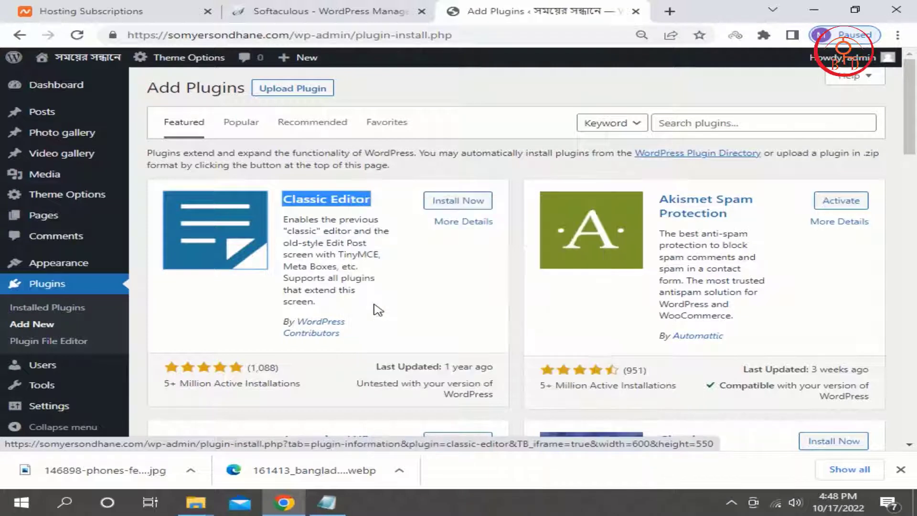
- Search the plugins for "Classic Editor" using the copied name, and install and activate the Classic Editor plugin by WordPress Contributors
left_click(657, 125)
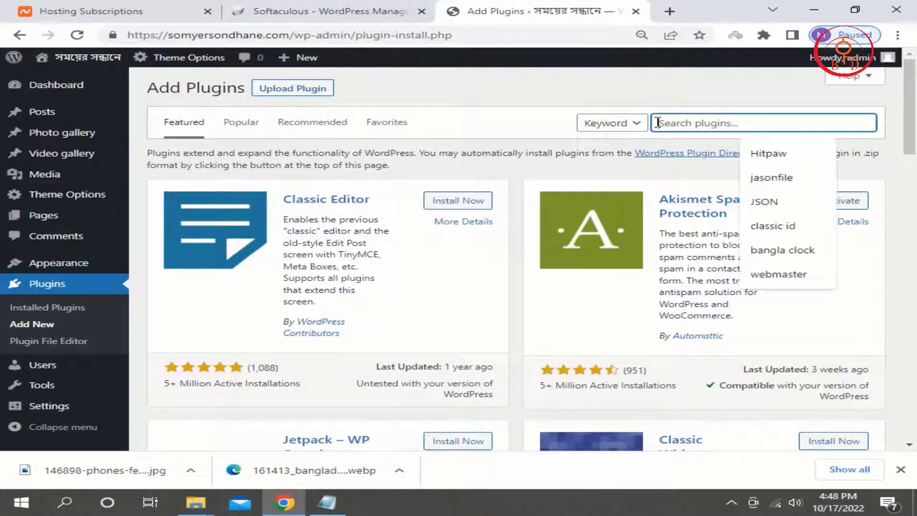
right_click(657, 126)
left_click(691, 224)
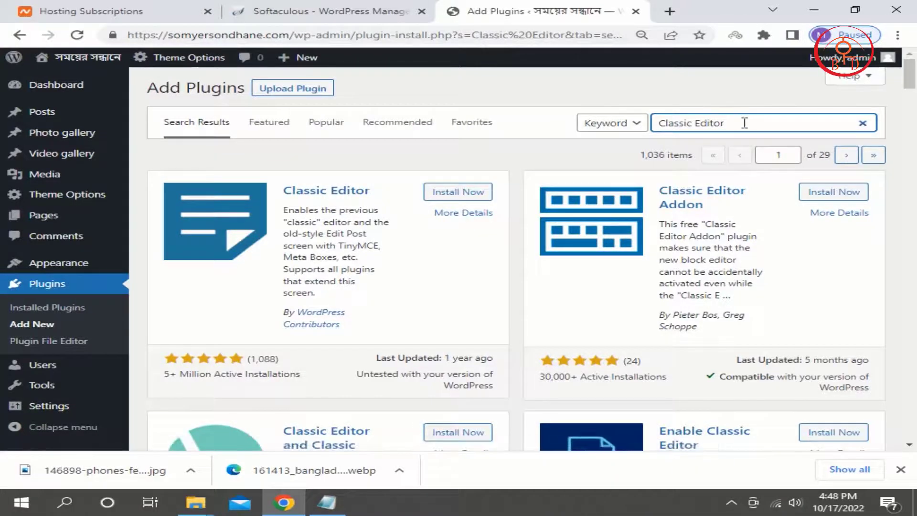
left_click(468, 191)
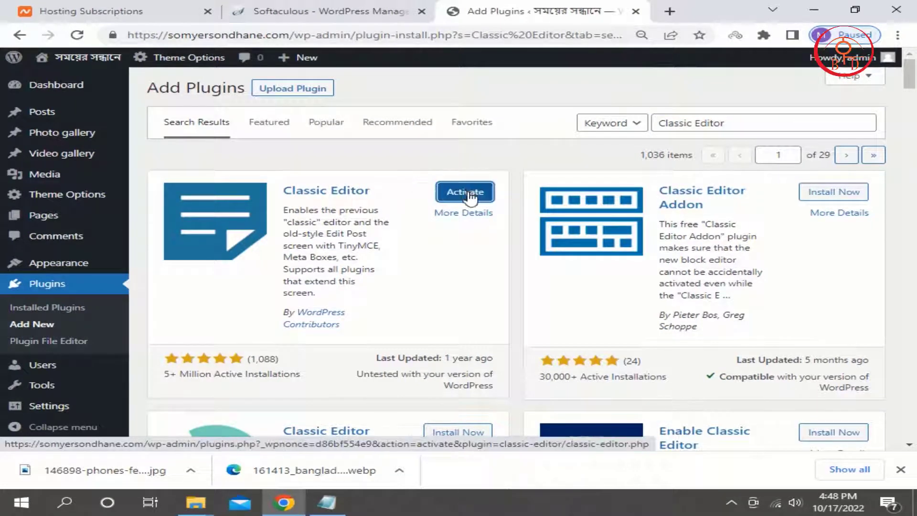
left_click(471, 194)
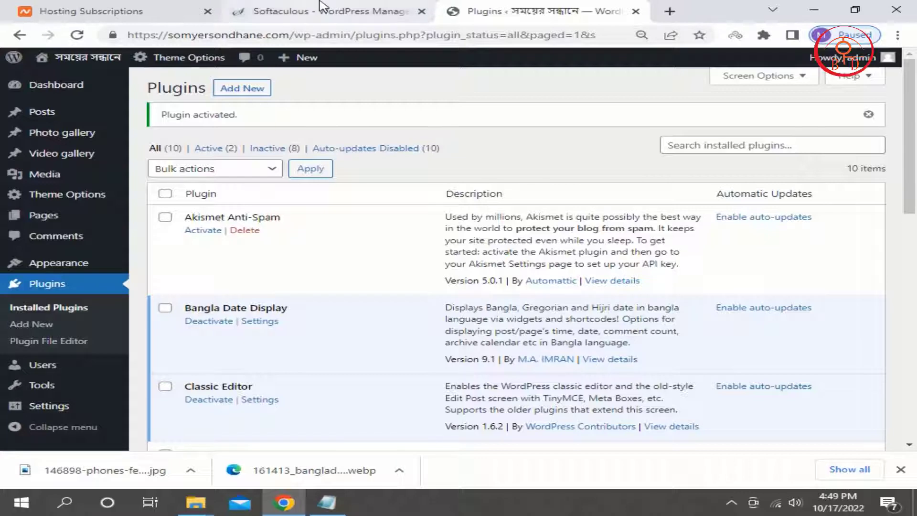
- Start a new post from the list of posts and look over the classic editor page
left_click(48, 115)
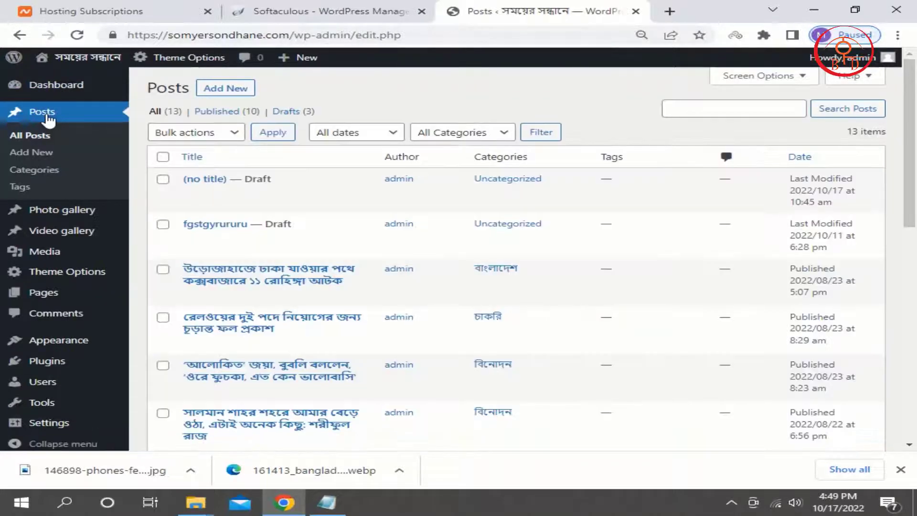
left_click(234, 88)
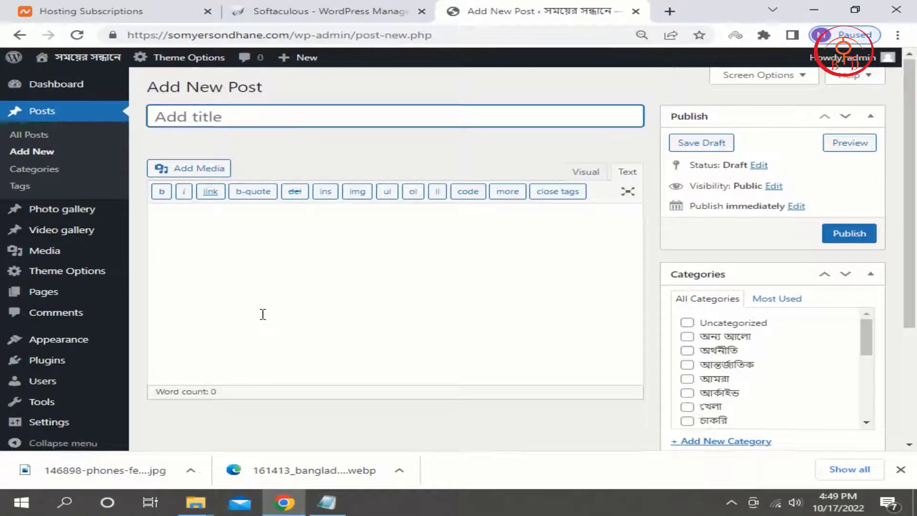
scroll(263, 313, "down", 3)
scroll(262, 313, "up", 3)
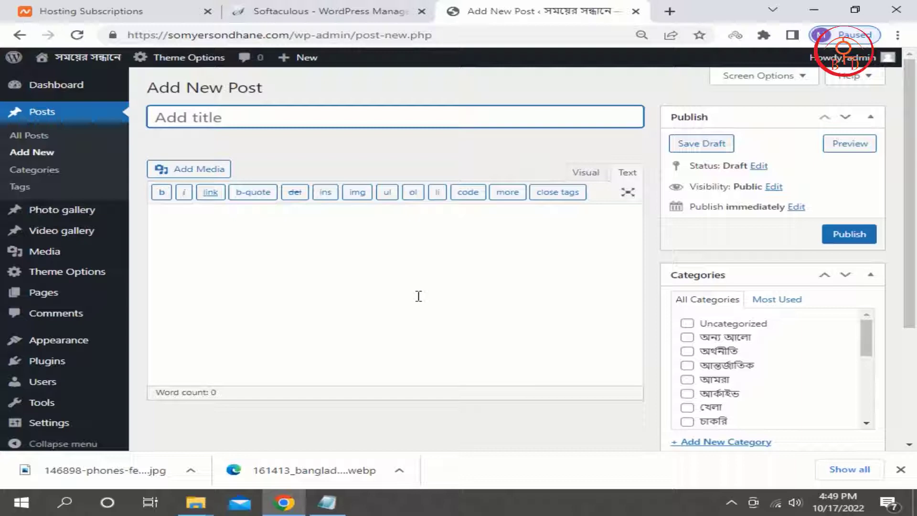
- Copy the selected Bangla article text from the untitled Notepad document and paste it into the new post's content area
left_click(260, 239)
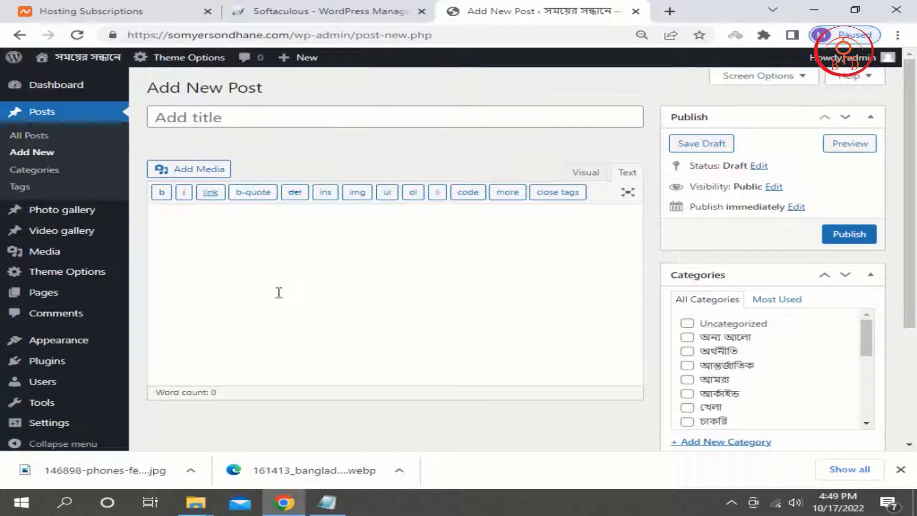
left_click(327, 501)
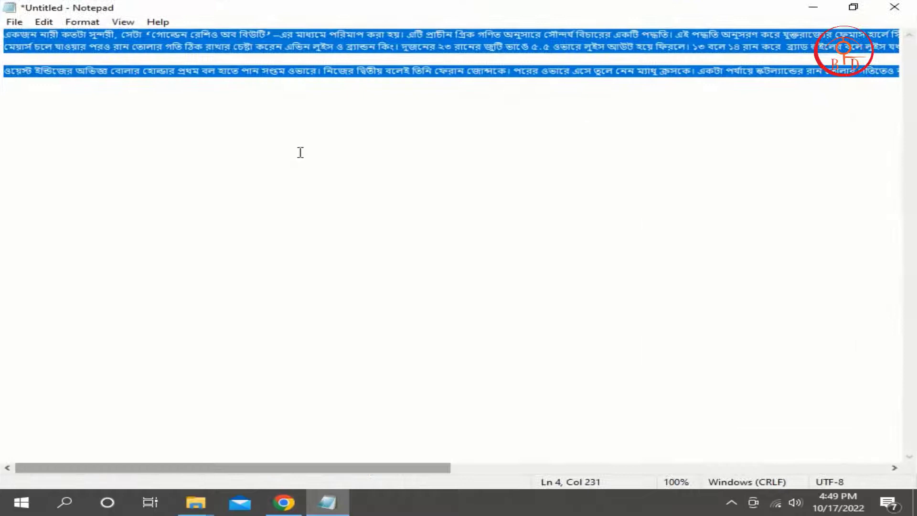
right_click(227, 58)
left_click(250, 98)
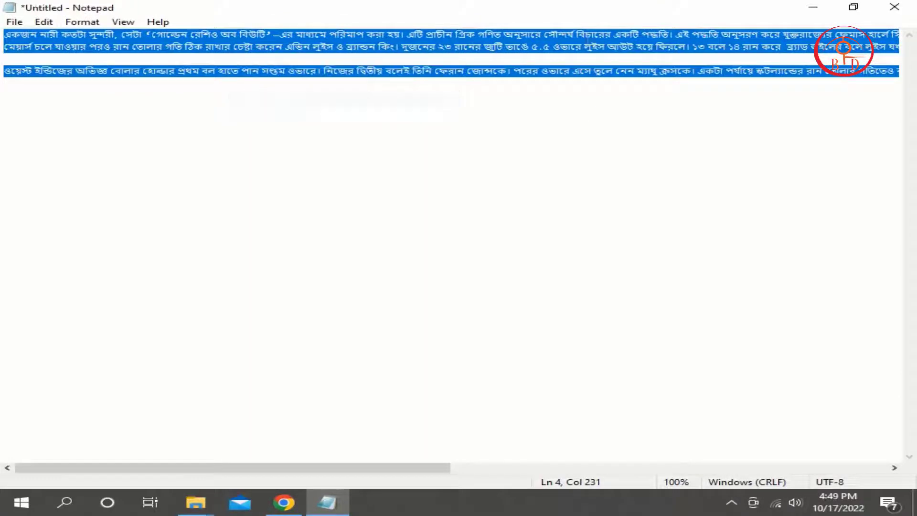
left_click(813, 9)
right_click(219, 230)
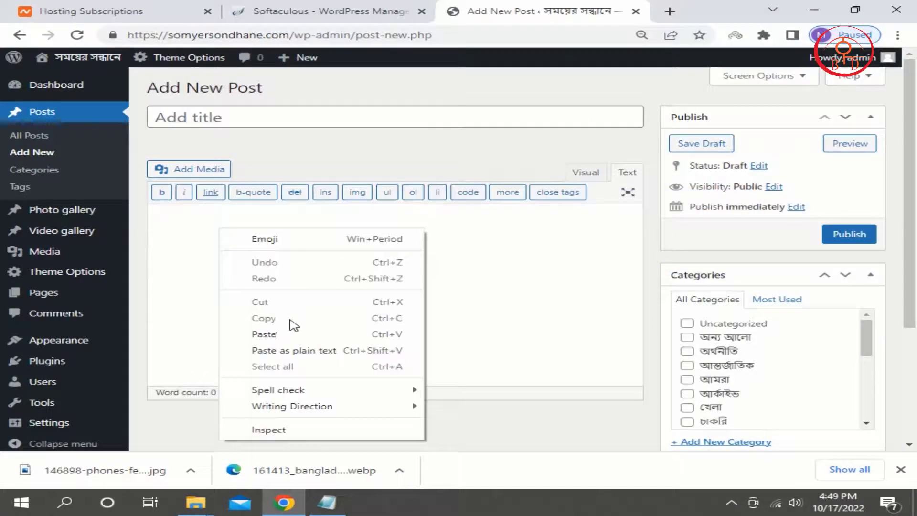
left_click(280, 334)
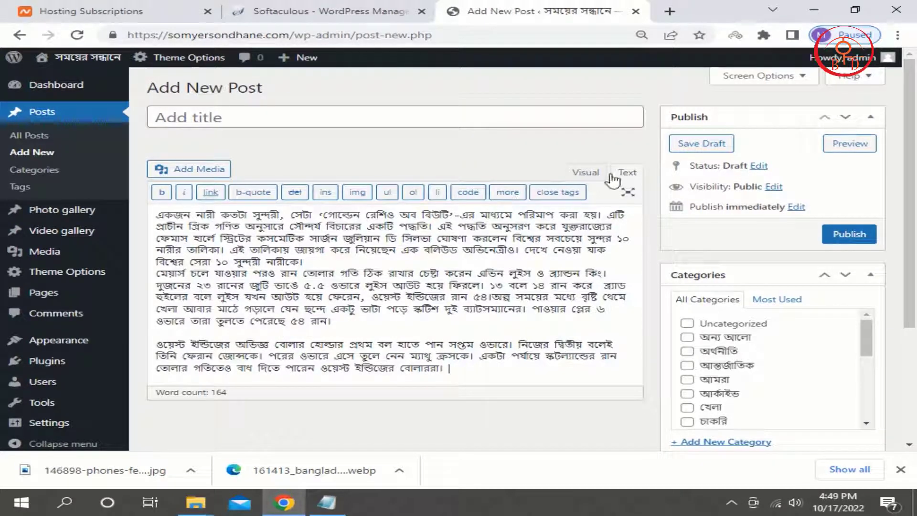
- Compare the pasted content in Visual and Text modes, leaving the editor in Visual mode
left_click(586, 173)
scroll(545, 224, "up", 5)
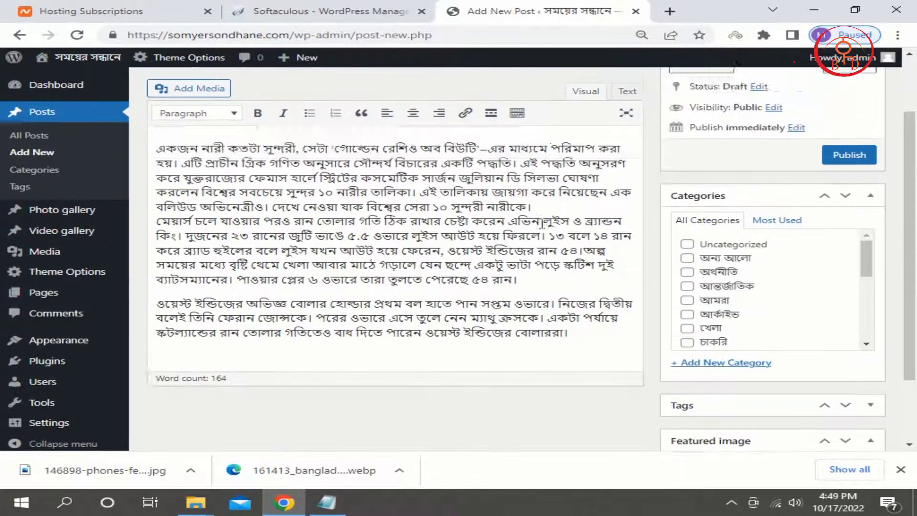
left_click(625, 177)
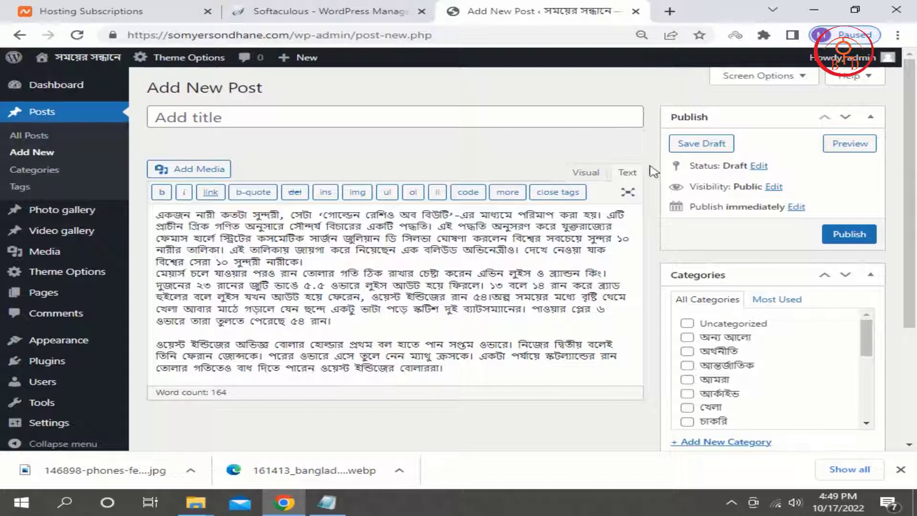
left_click(593, 177)
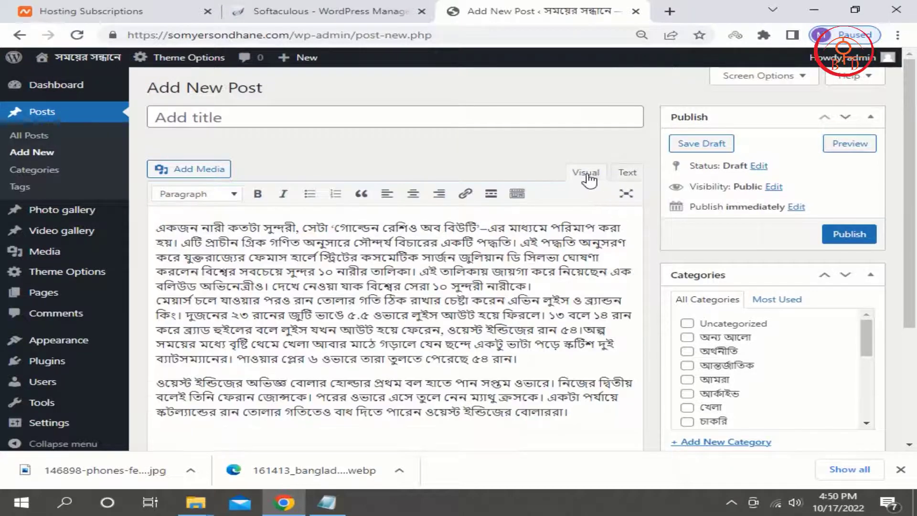
- Start adding media to the post and examine the attachment details of the first image in the media library
left_click(207, 168)
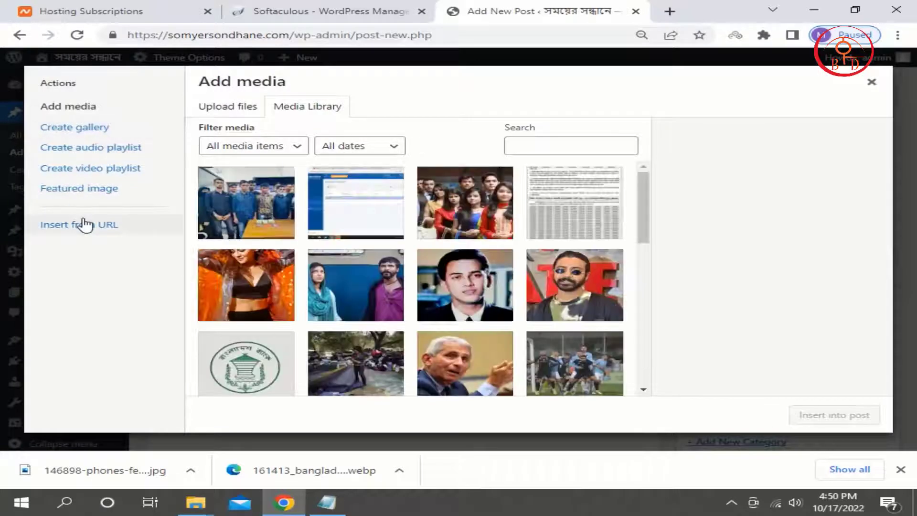
left_click(253, 214)
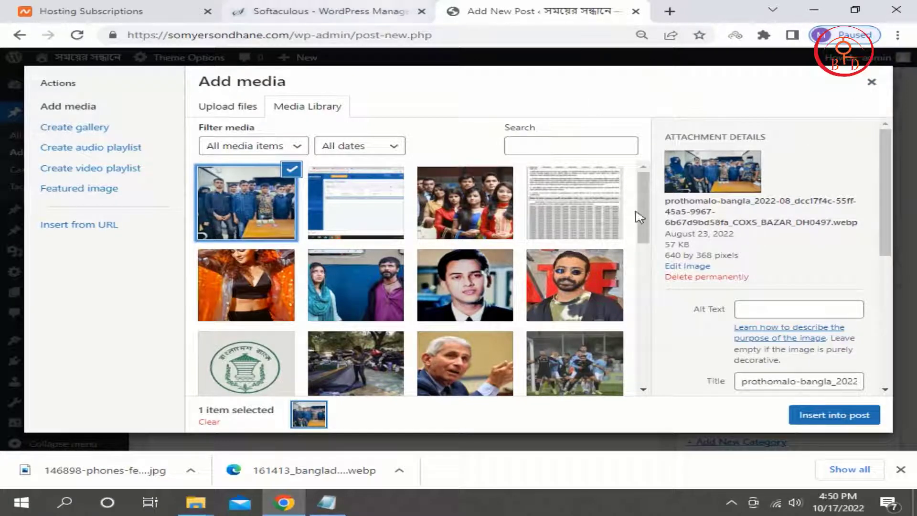
scroll(796, 274, "down", 5)
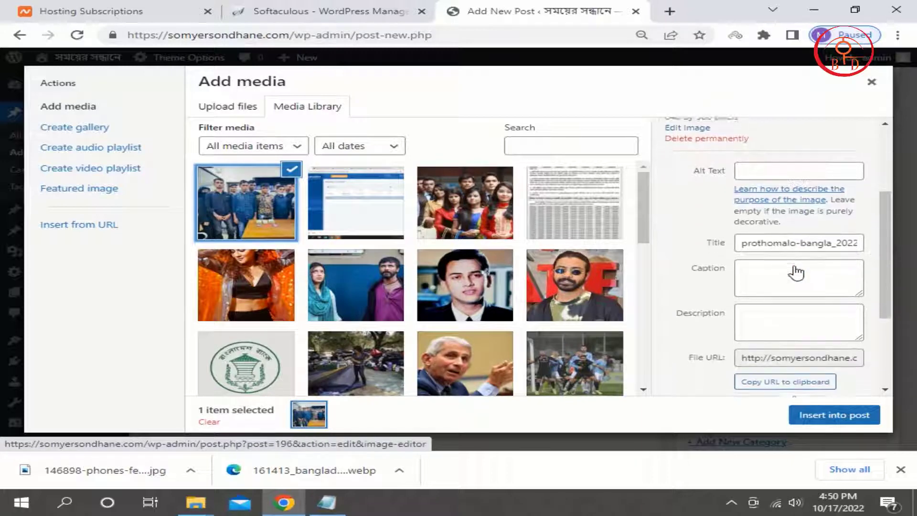
scroll(745, 269, "up", 5)
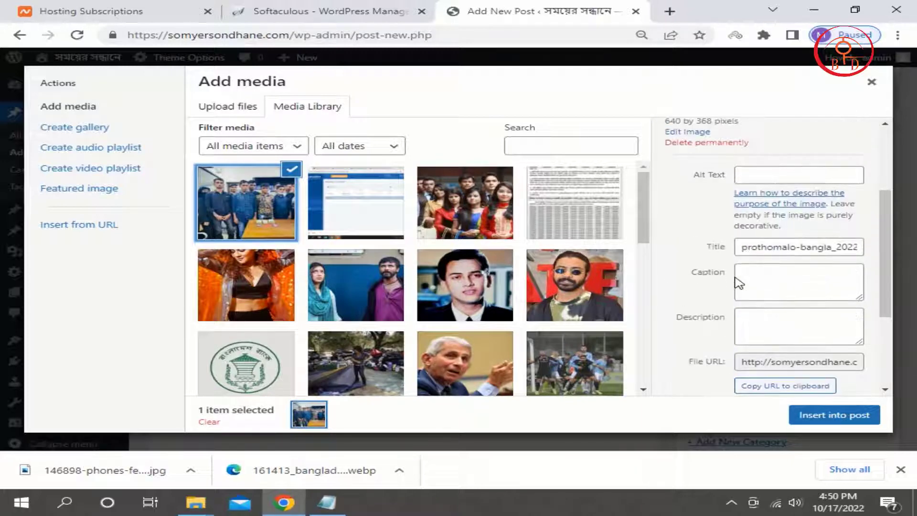
- Upload the image 146898-phones-feature-the-best-apple-iphone-photos-ever-taken-image1-ydter7skel from the Documents folder to the media library
left_click(234, 109)
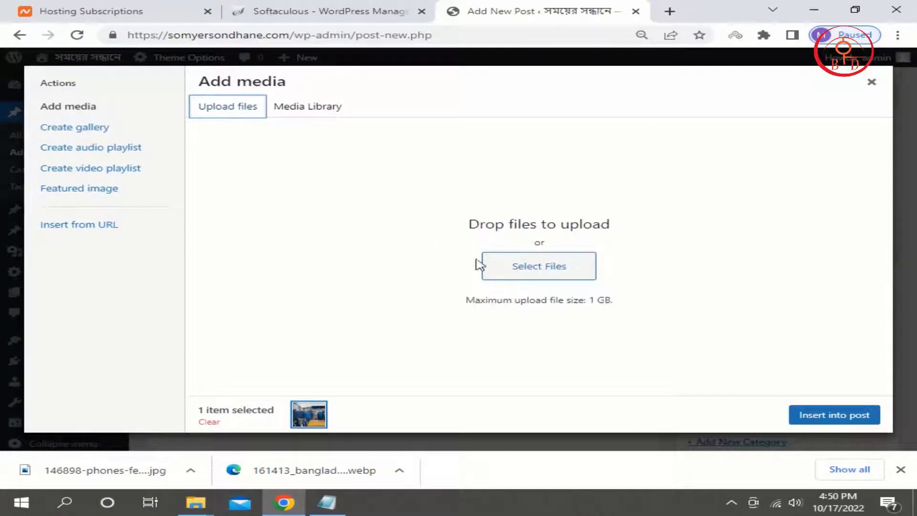
left_click(549, 275)
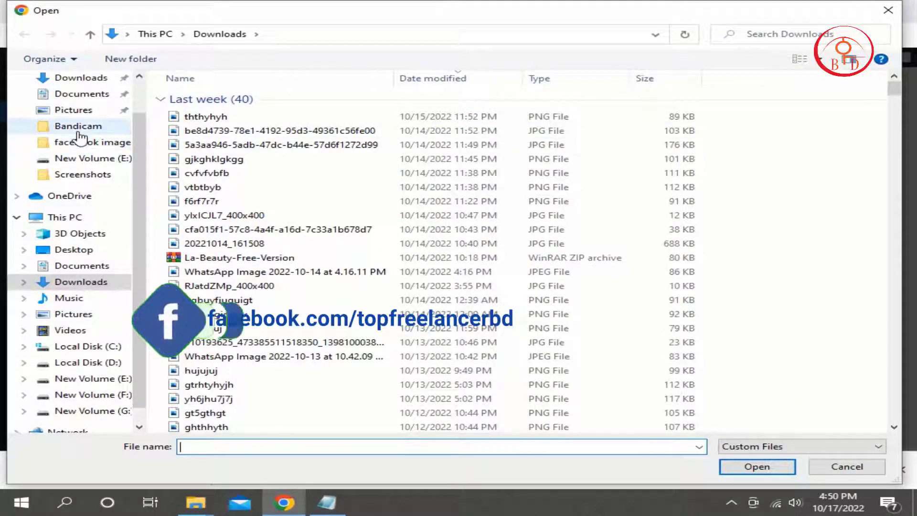
left_click(95, 267)
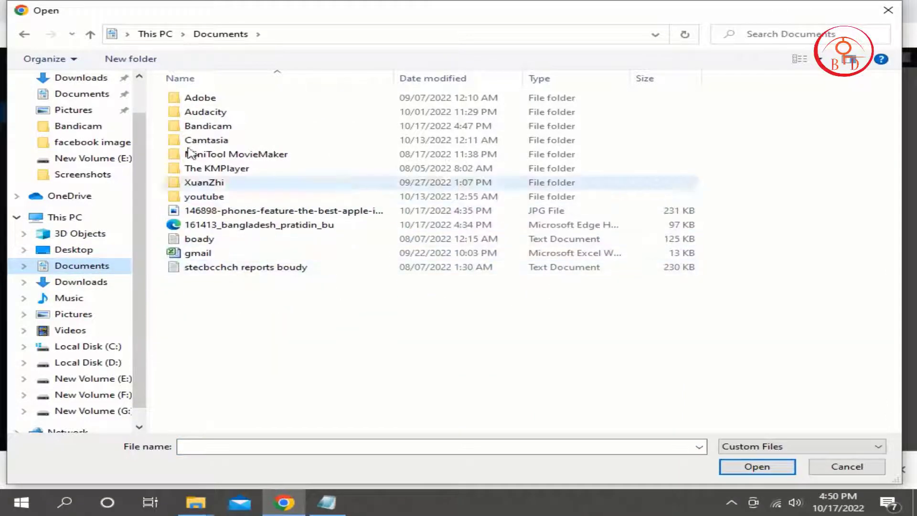
left_click(217, 214)
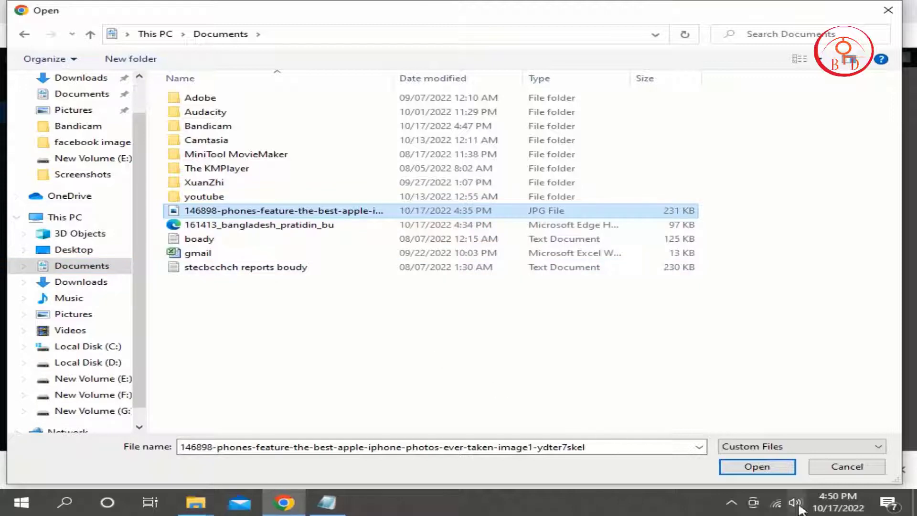
left_click(757, 467)
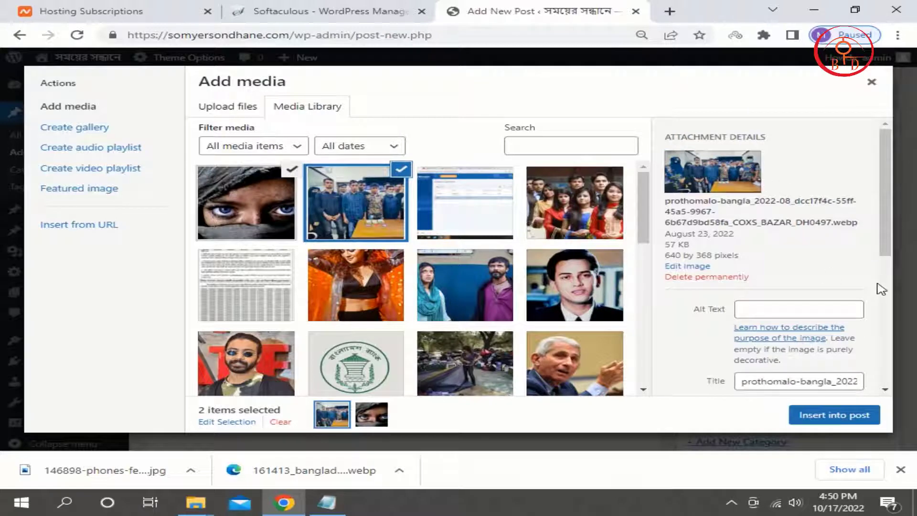
- Copy the file URL of the newly uploaded image to the clipboard and close the media window without inserting anything
left_click(268, 227)
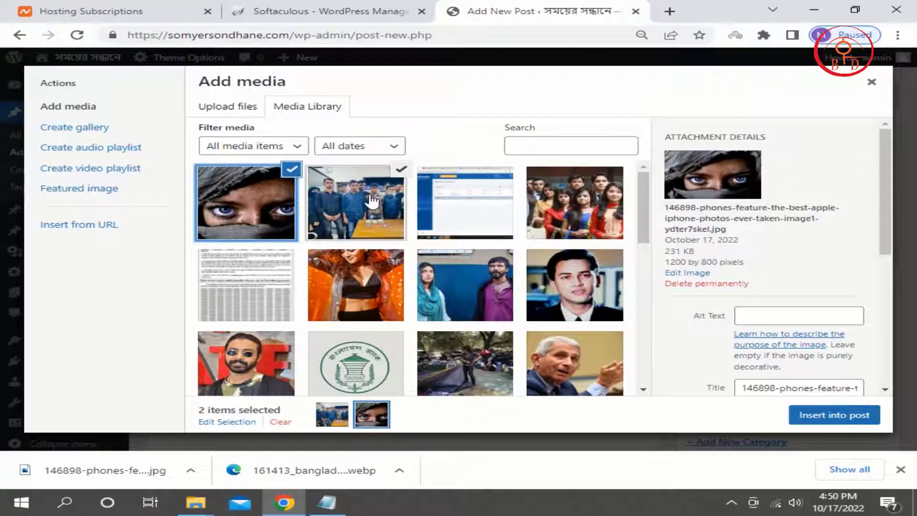
scroll(752, 212, "down", 5)
scroll(752, 213, "down", 1)
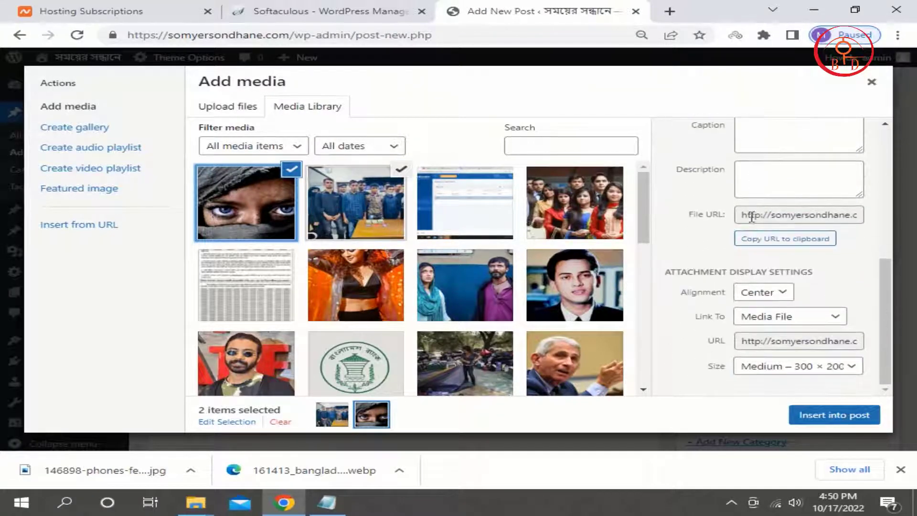
left_click_drag(686, 214, 738, 216)
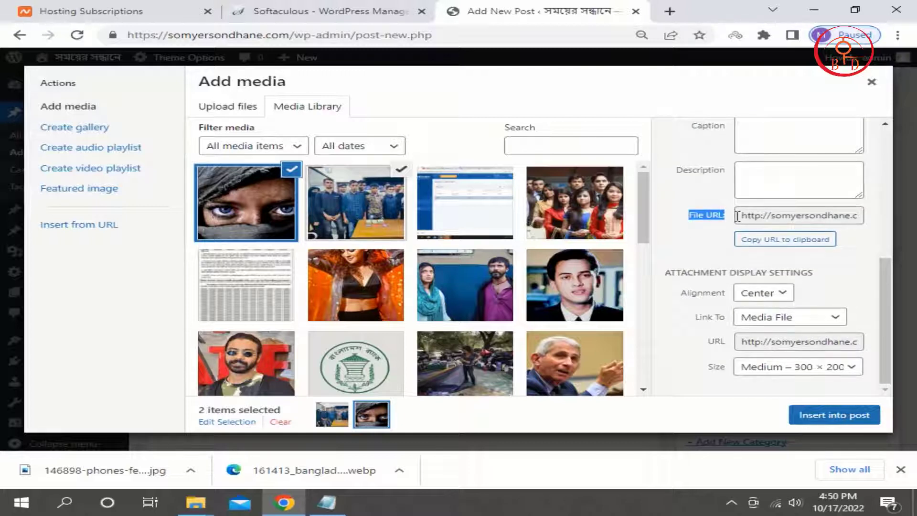
left_click(767, 240)
scroll(731, 288, "up", 5)
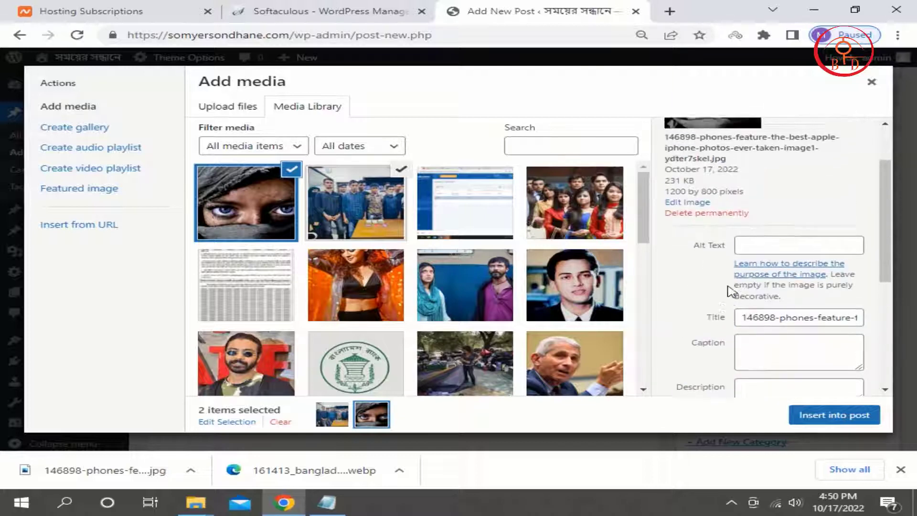
left_click(875, 81)
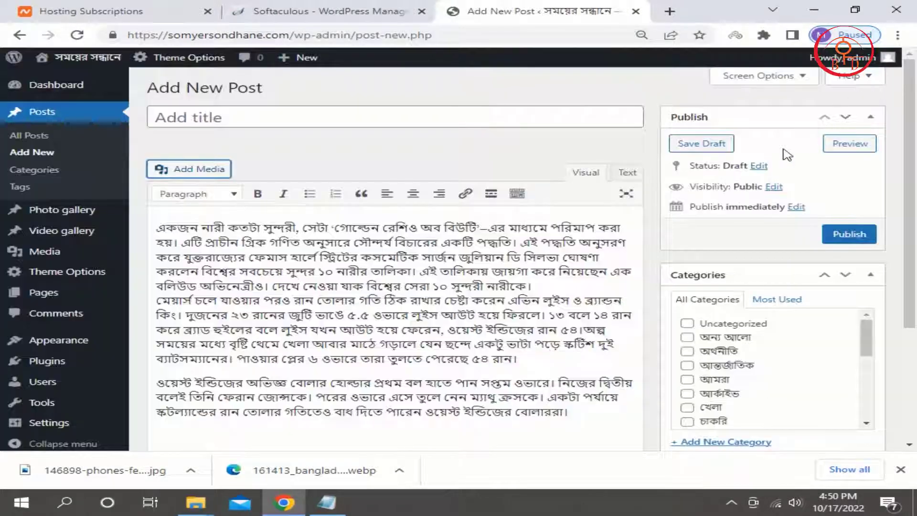
- Break the post text into a new paragraph after the opening Bangla paragraph and switch the editor to Text mode
left_click(539, 286)
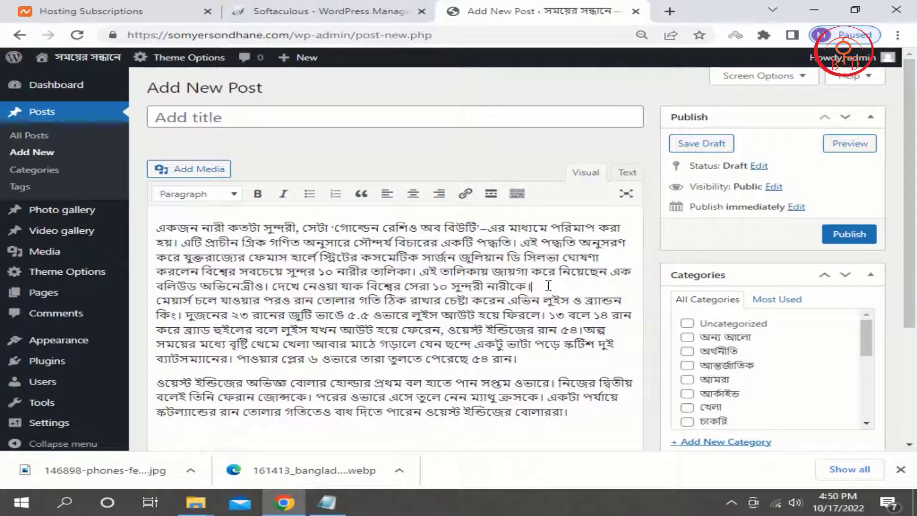
key("Return")
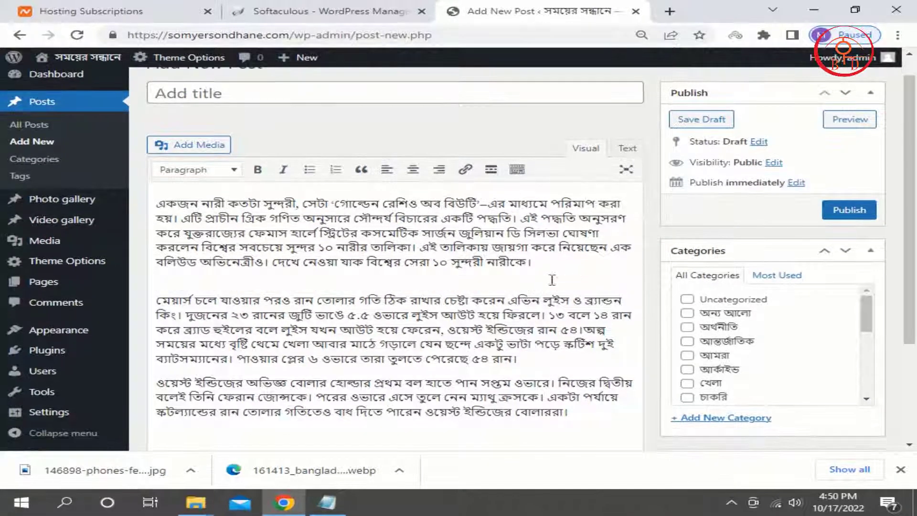
left_click(626, 149)
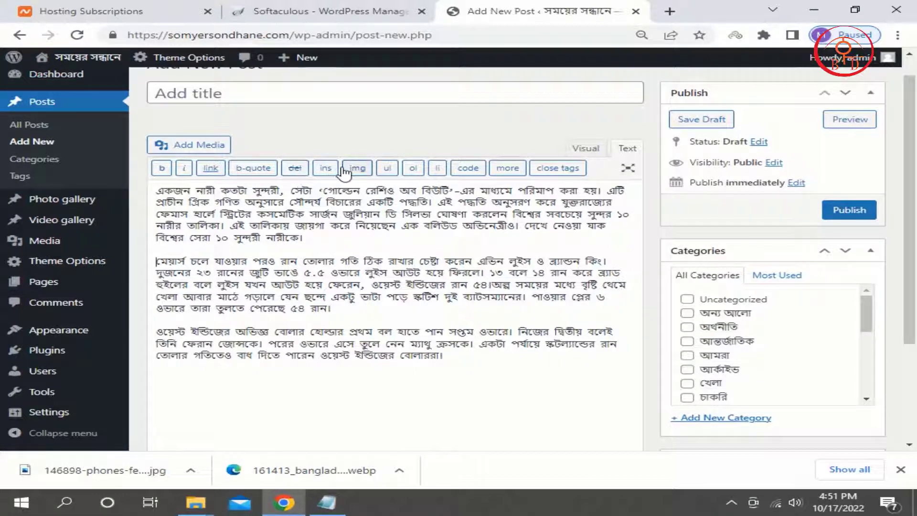
- Insert an img tag before the second paragraph using the copied image URL, leaving the image description empty
left_click(358, 168)
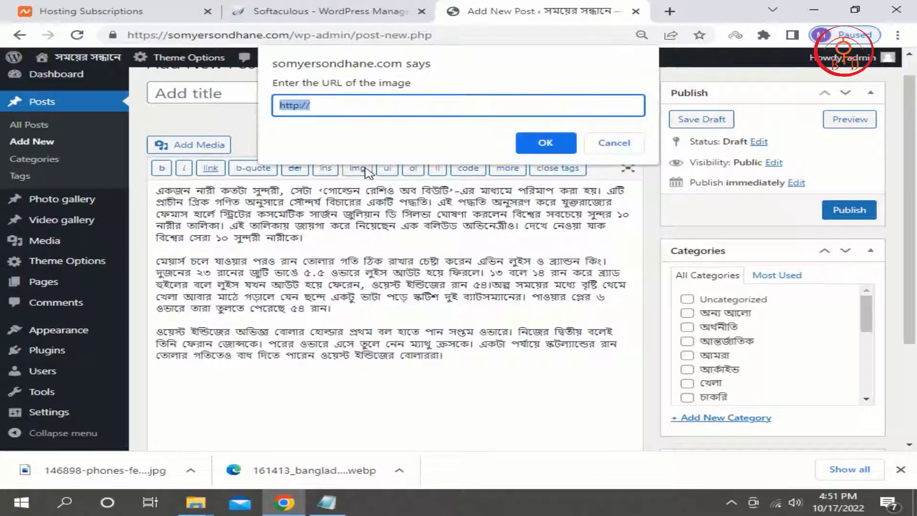
left_click(369, 100)
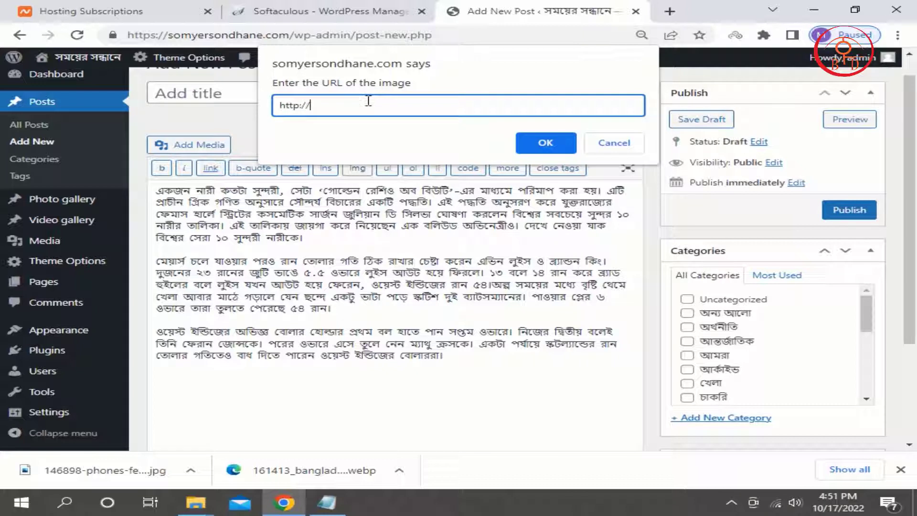
triple_click(302, 106)
right_click(295, 110)
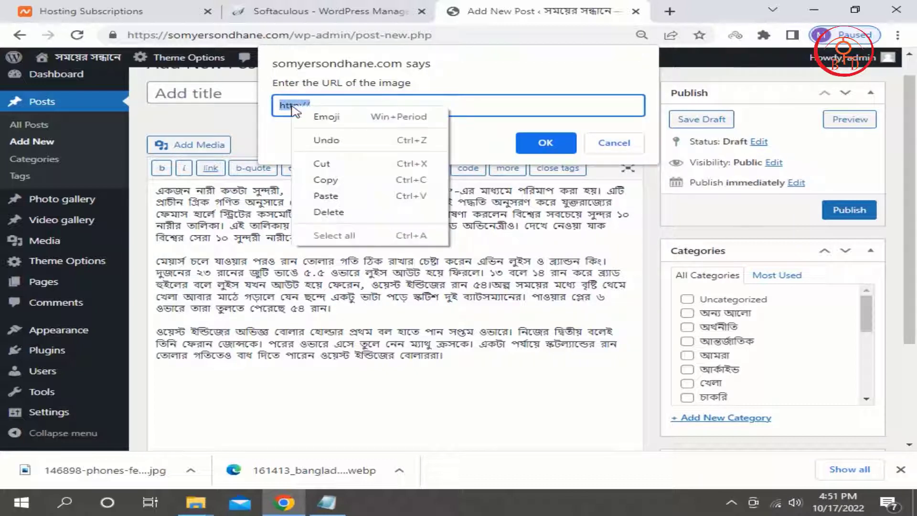
left_click(750, 220)
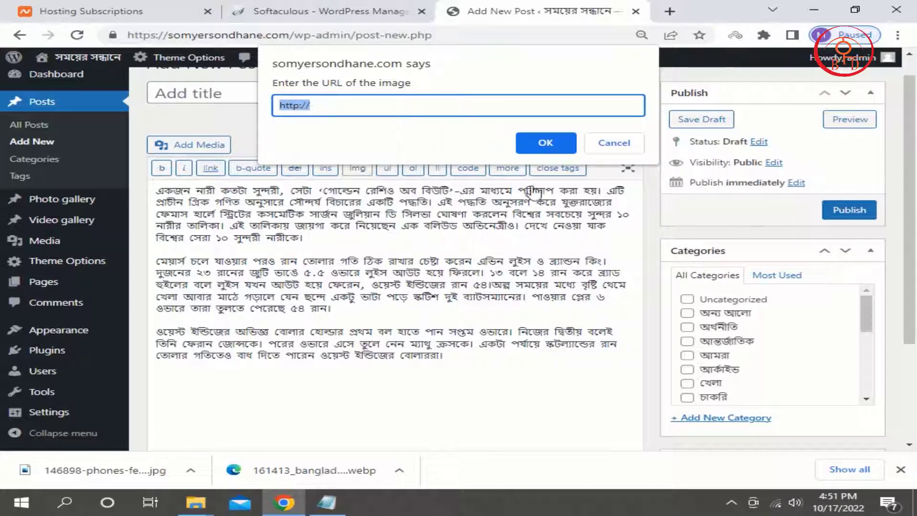
right_click(430, 110)
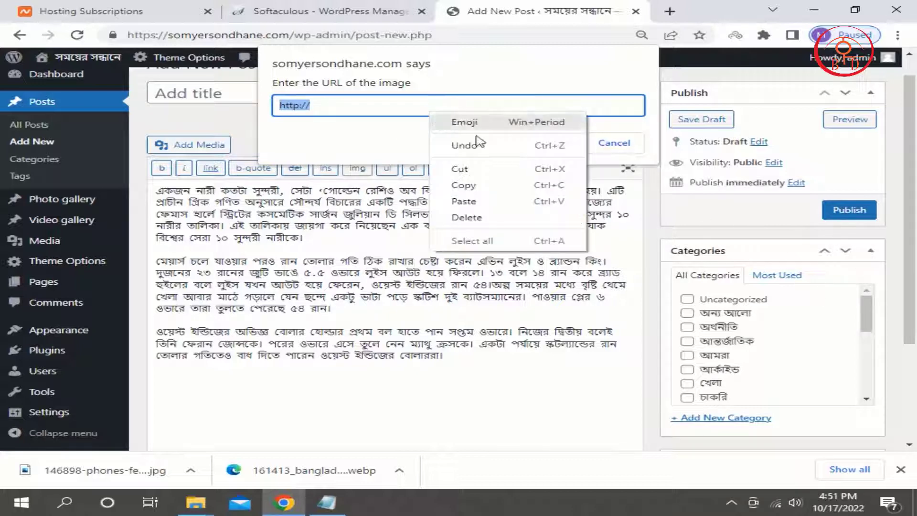
left_click(456, 199)
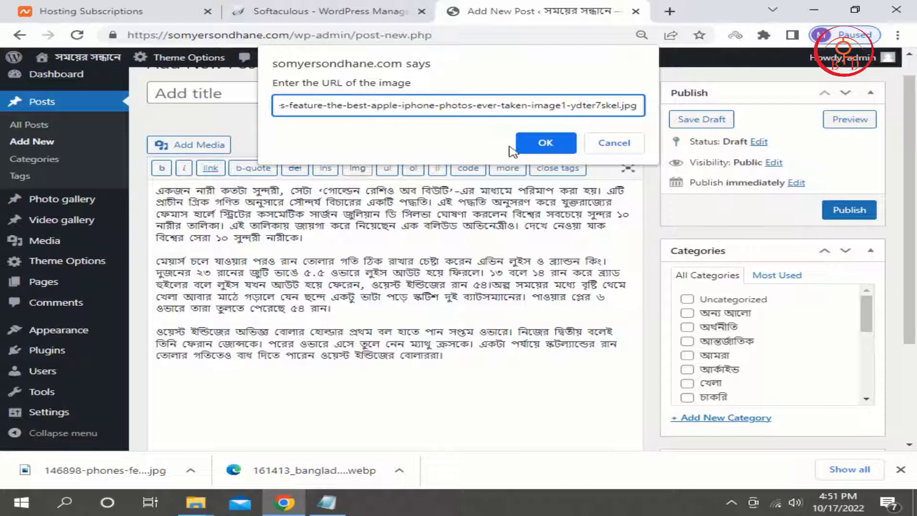
left_click(550, 144)
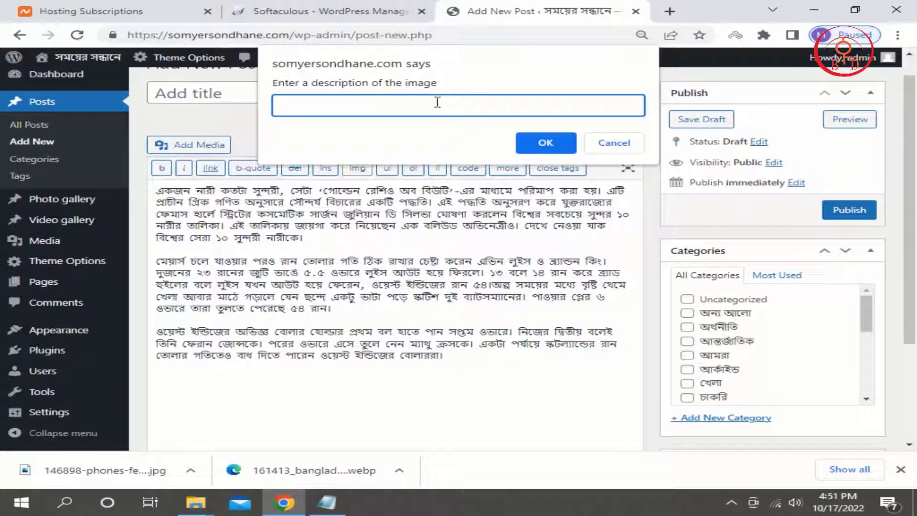
left_click(545, 149)
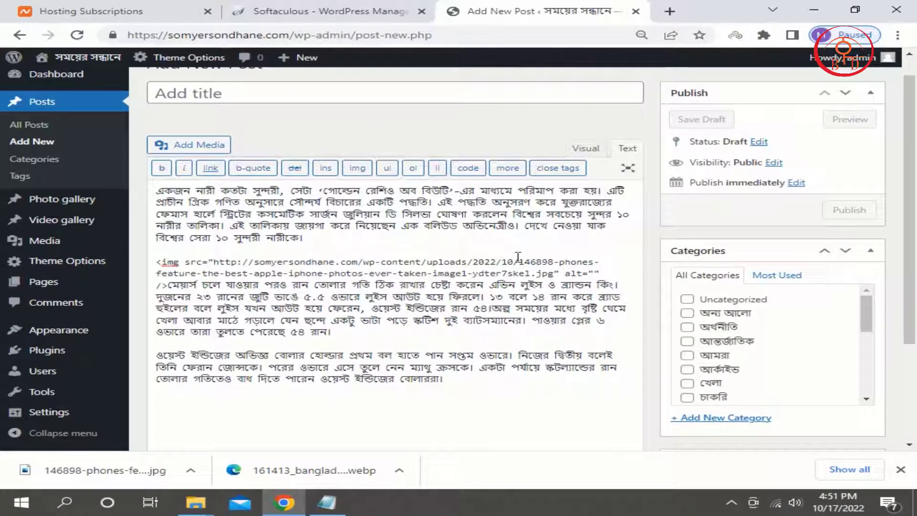
- Switch the editor to Visual mode and examine how the inserted image sits in the post
left_click(585, 151)
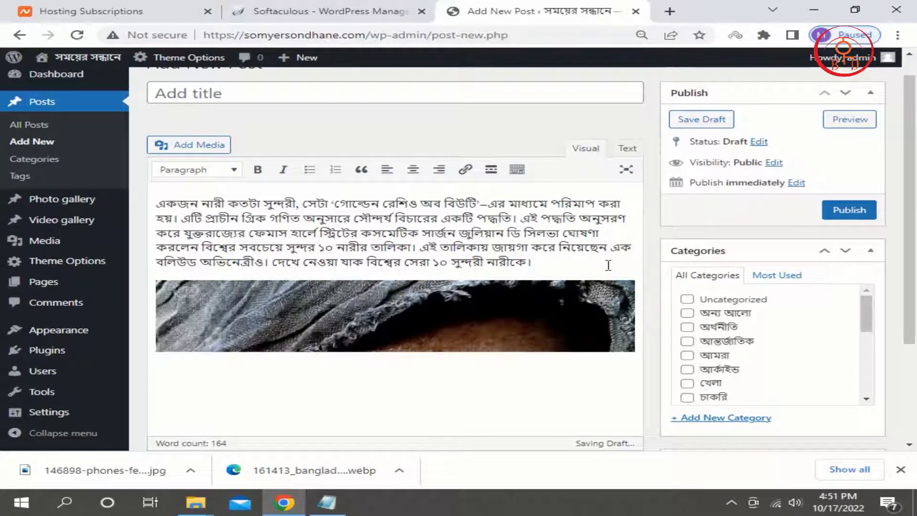
scroll(480, 264, "down", 3)
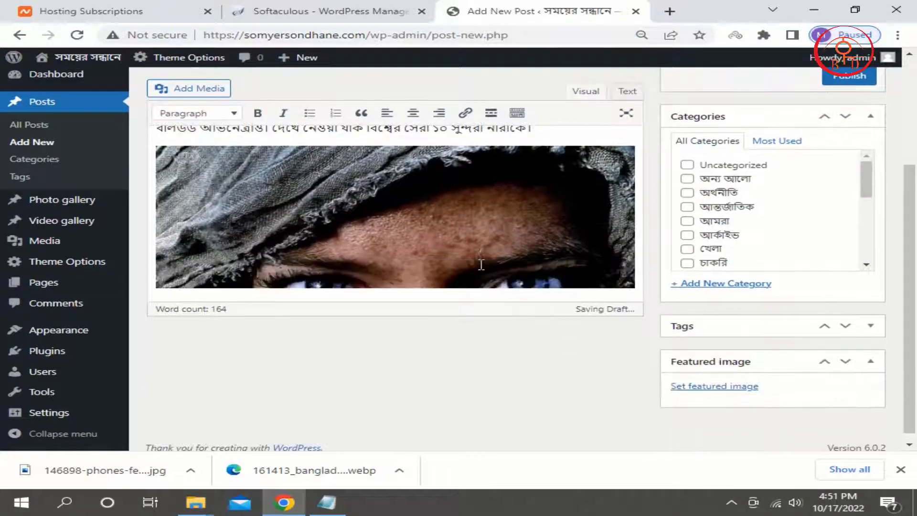
scroll(516, 244, "down", 1)
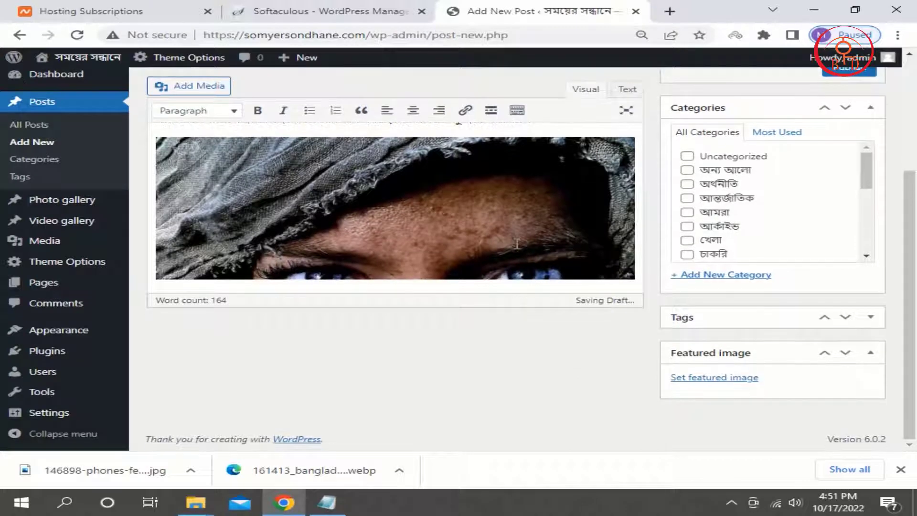
scroll(516, 245, "up", 2)
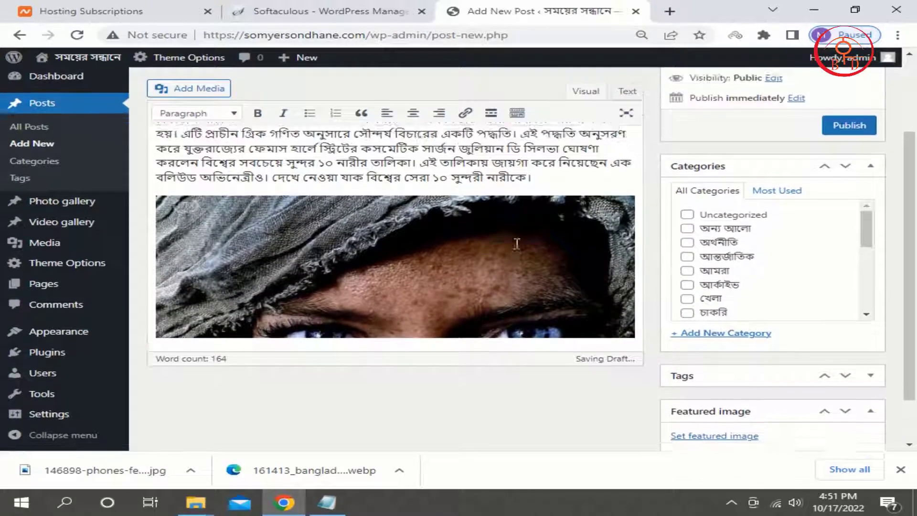
scroll(517, 244, "down", 2)
scroll(516, 244, "up", 3)
scroll(517, 245, "down", 3)
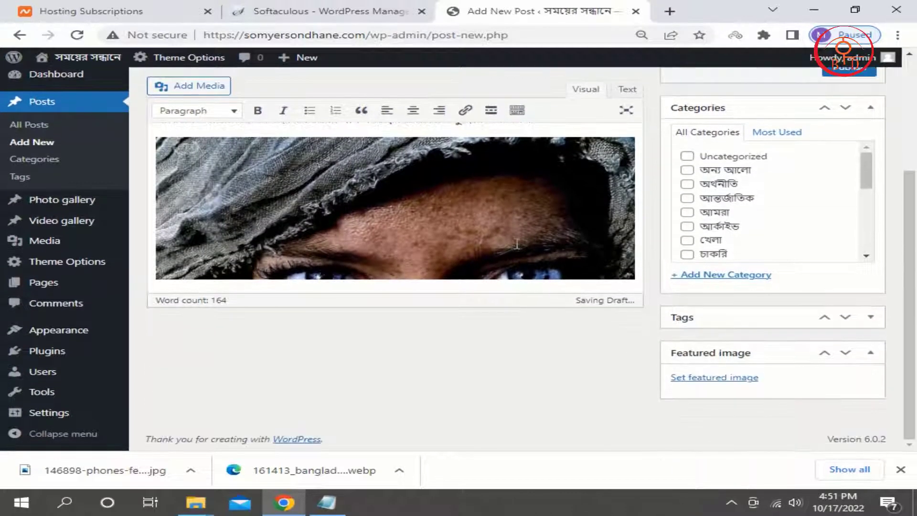
scroll(517, 244, "up", 3)
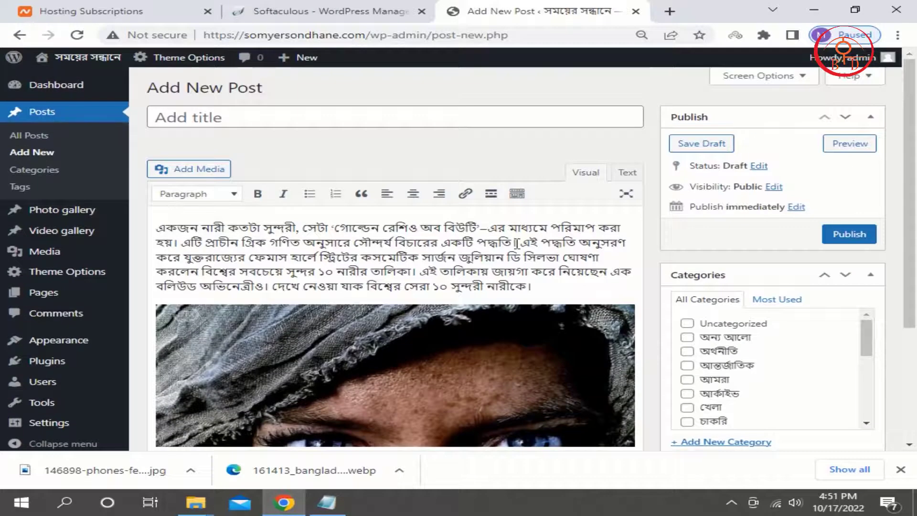
- Open the inserted image's details for editing and set its alignment to Center
scroll(503, 261, "down", 3)
left_click(503, 262)
scroll(504, 261, "down", 2)
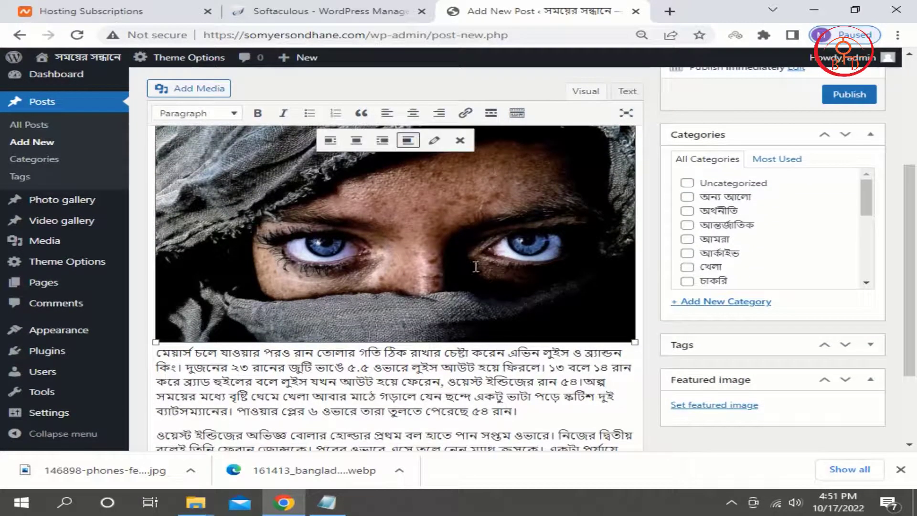
left_click(434, 140)
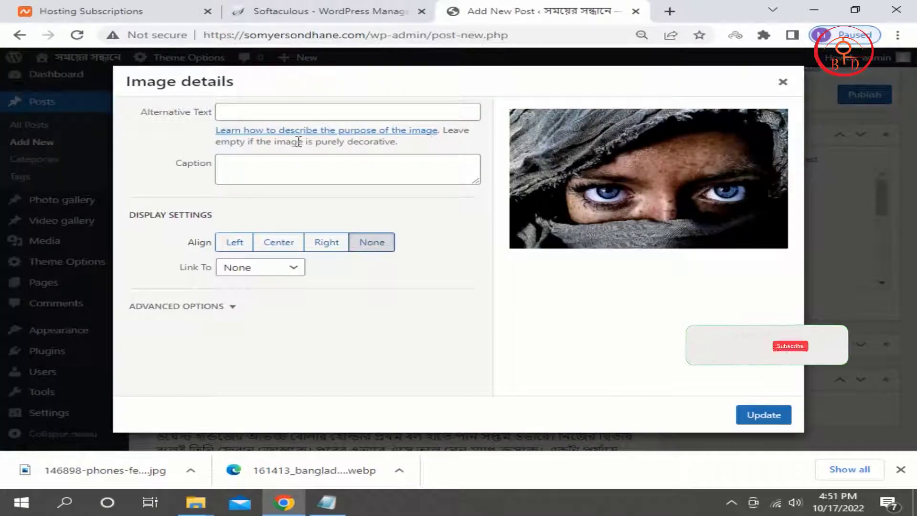
left_click(299, 166)
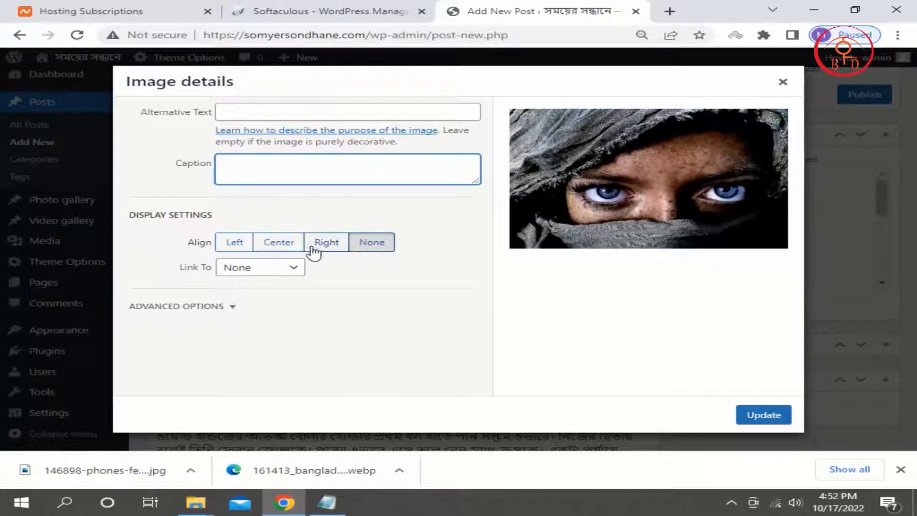
left_click(279, 244)
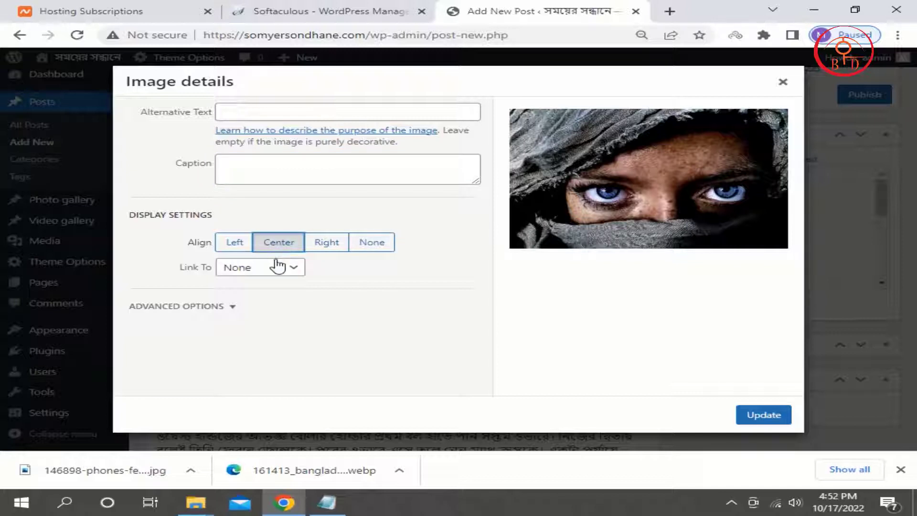
- Try the Image URL and Custom URL link options for the inserted image, then set its link back to None
left_click(278, 267)
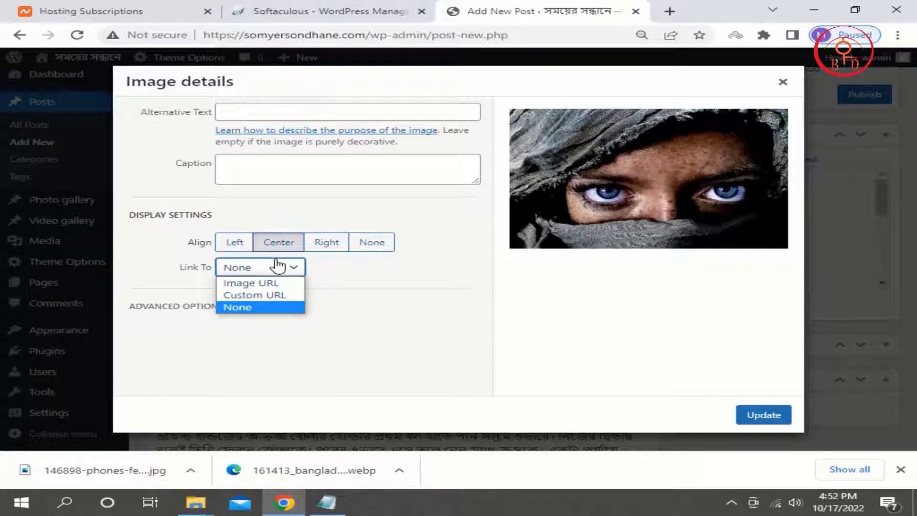
left_click(266, 283)
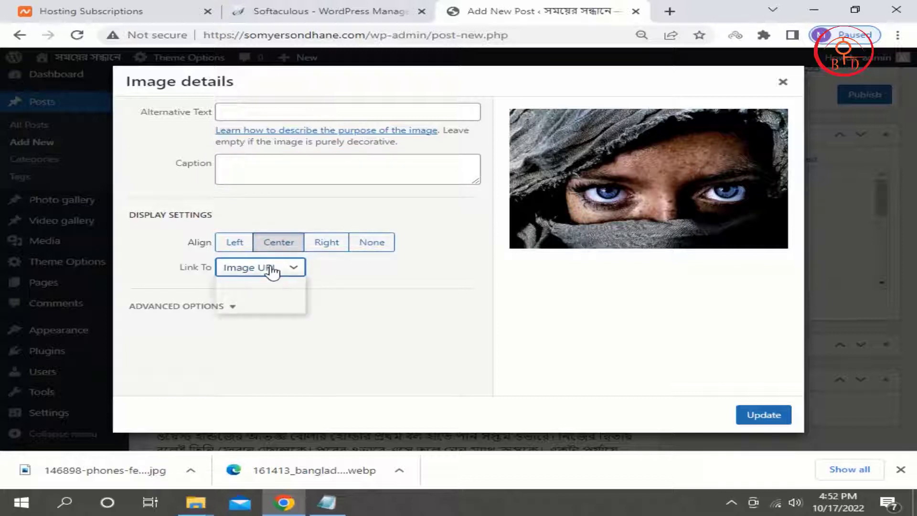
left_click(264, 295)
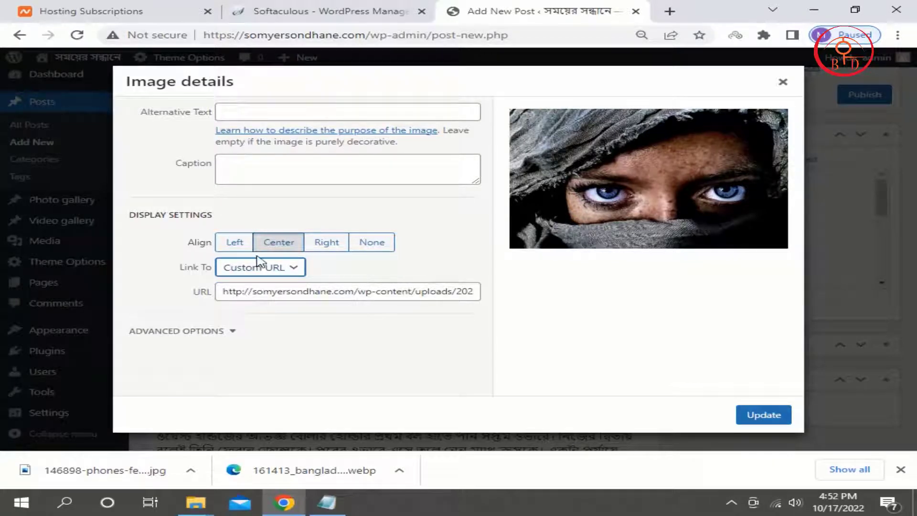
left_click(291, 268)
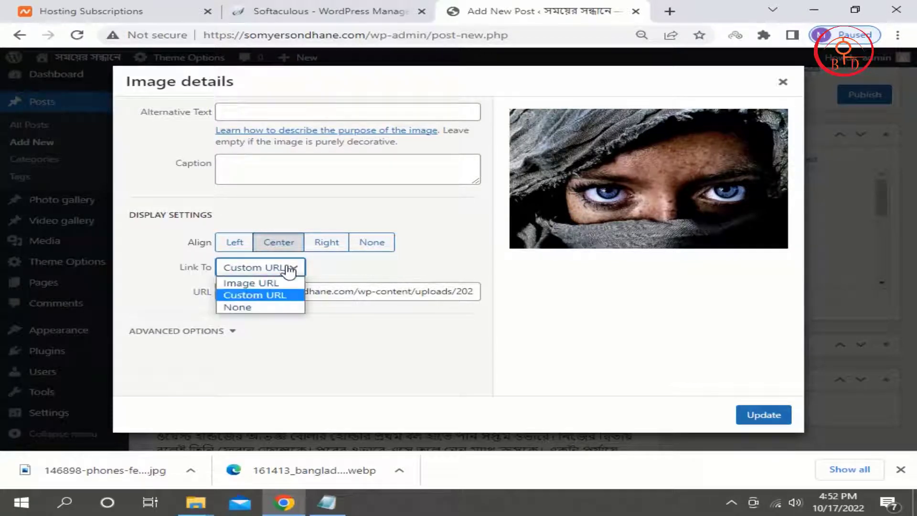
left_click(238, 307)
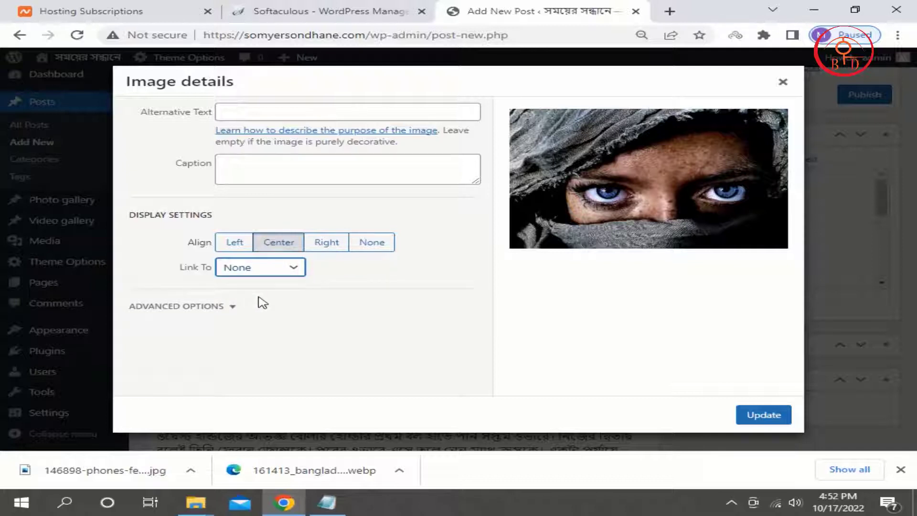
- Apply the centered image's details with the alternative text left empty, and review the post content and category list
left_click(307, 107)
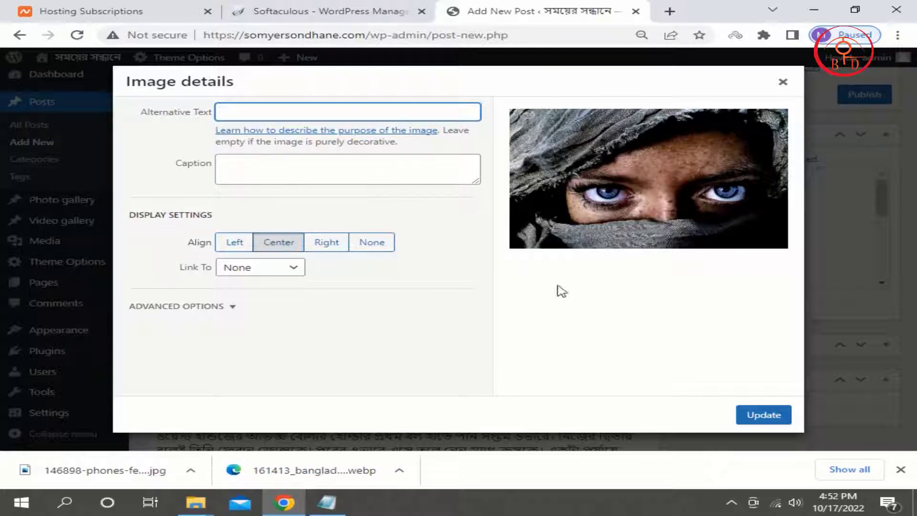
left_click(754, 419)
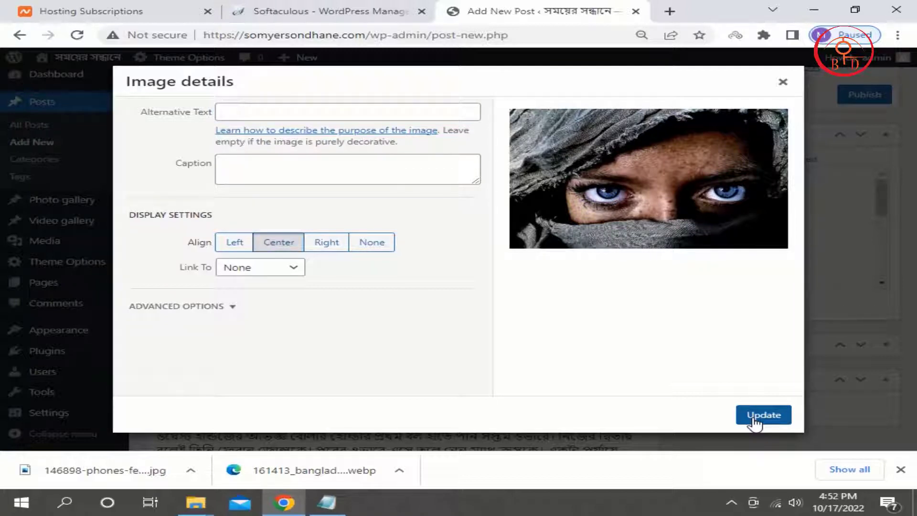
left_click(754, 415)
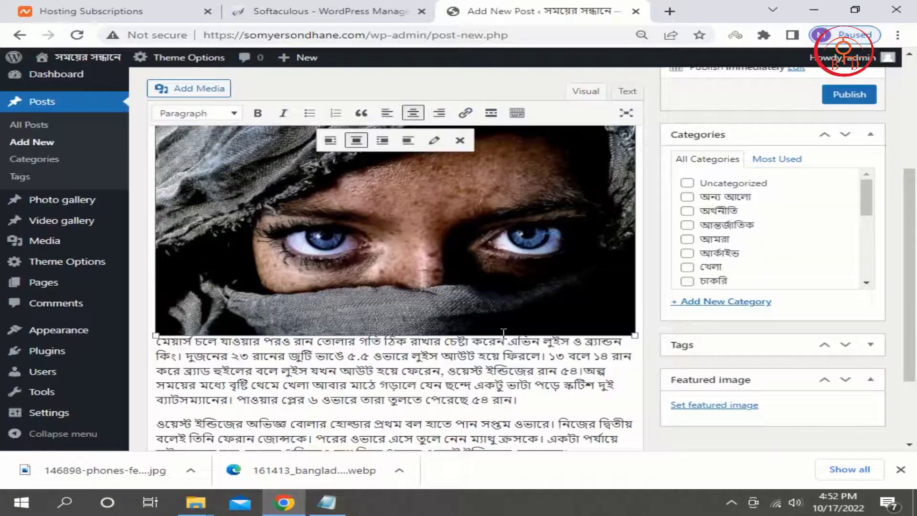
scroll(503, 331, "down", 2)
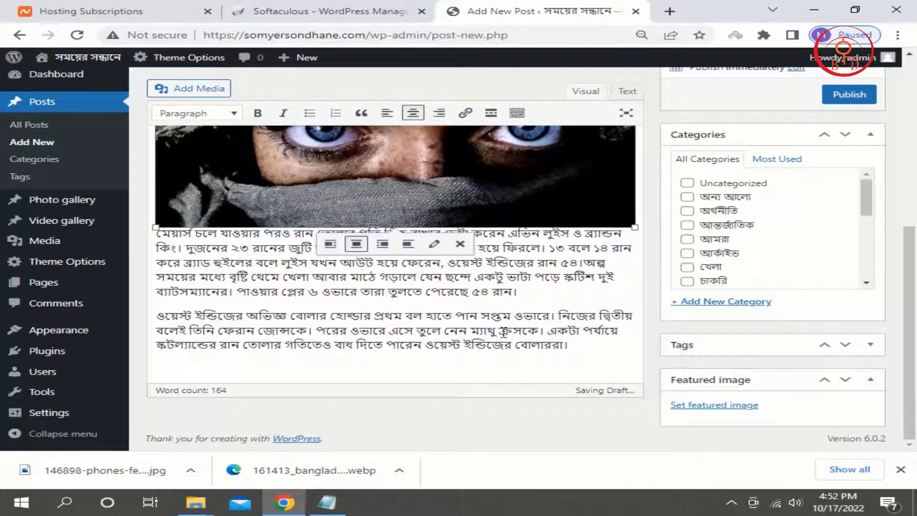
scroll(504, 331, "up", 5)
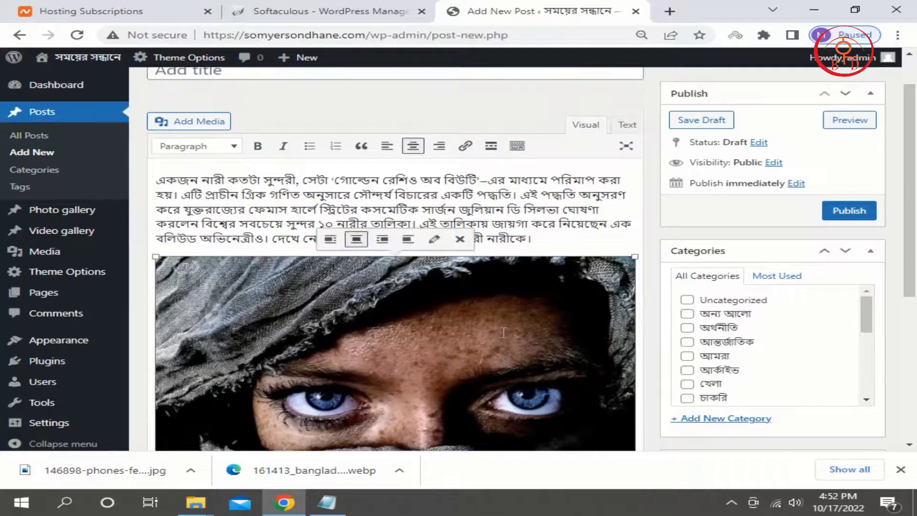
scroll(798, 321, "down", 2)
scroll(754, 338, "down", 3)
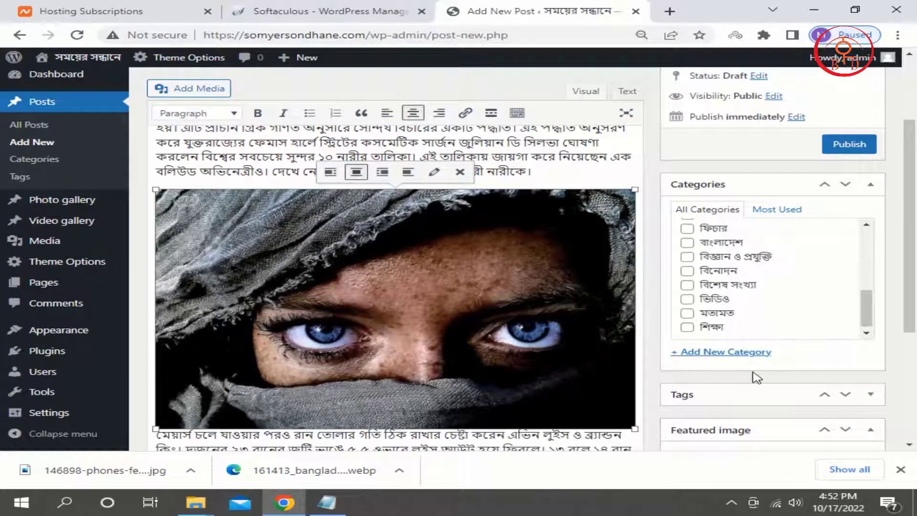
scroll(755, 375, "down", 2)
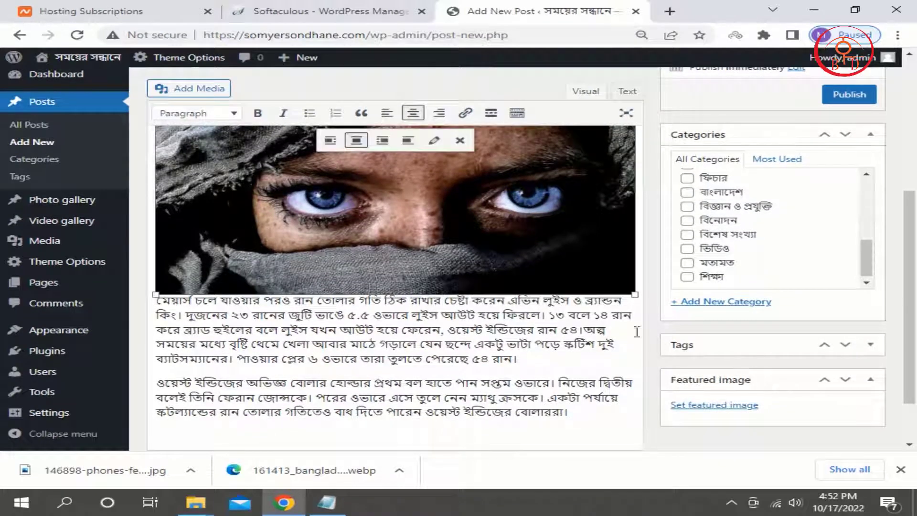
- Search for prothom alo in a new browser tab, open prothomalo.com and look through its front-page news
left_click(667, 13)
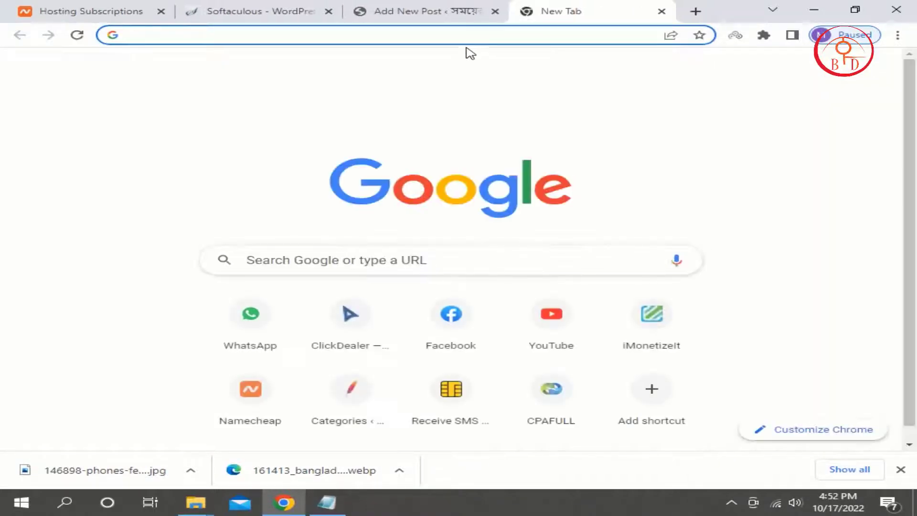
left_click(475, 33)
left_click(364, 85)
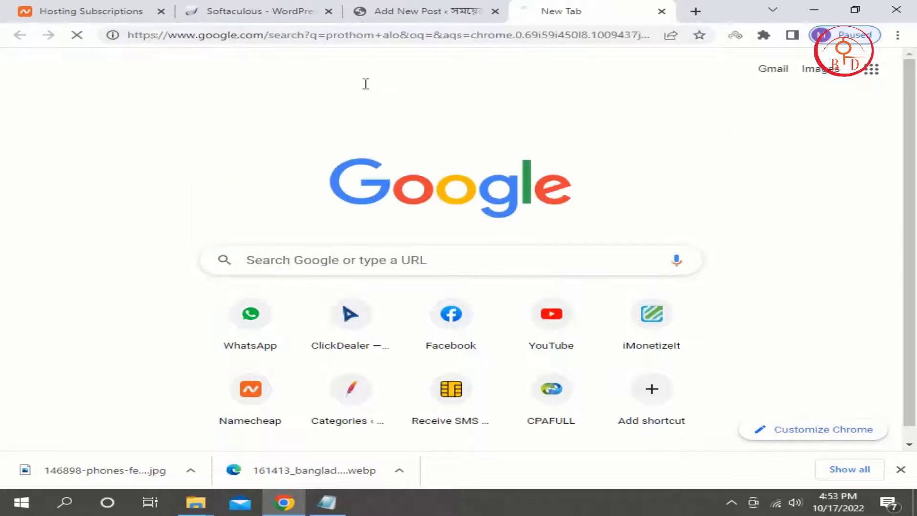
left_click(85, 192)
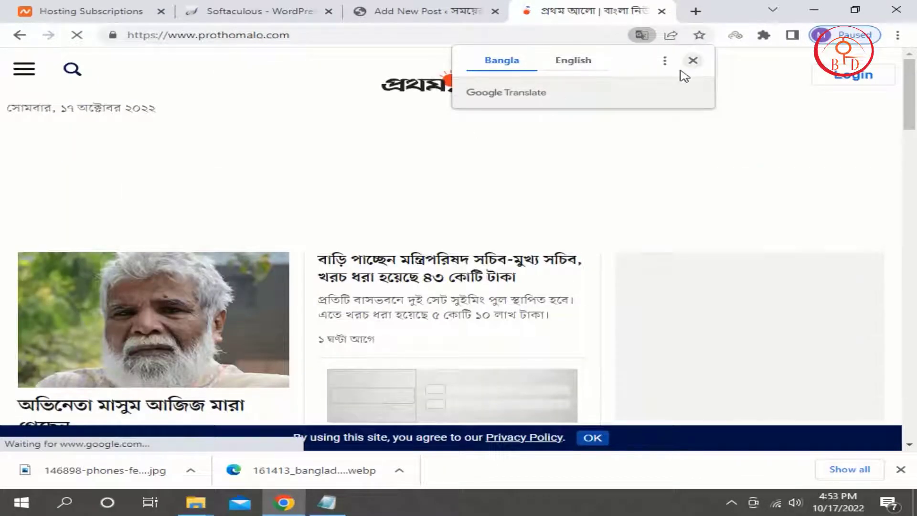
left_click(692, 60)
scroll(401, 195, "down", 3)
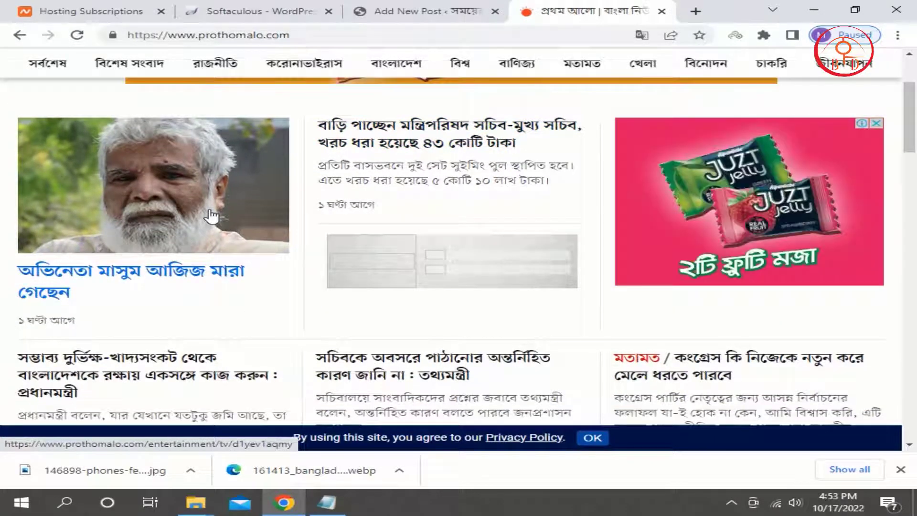
scroll(673, 221, "down", 5)
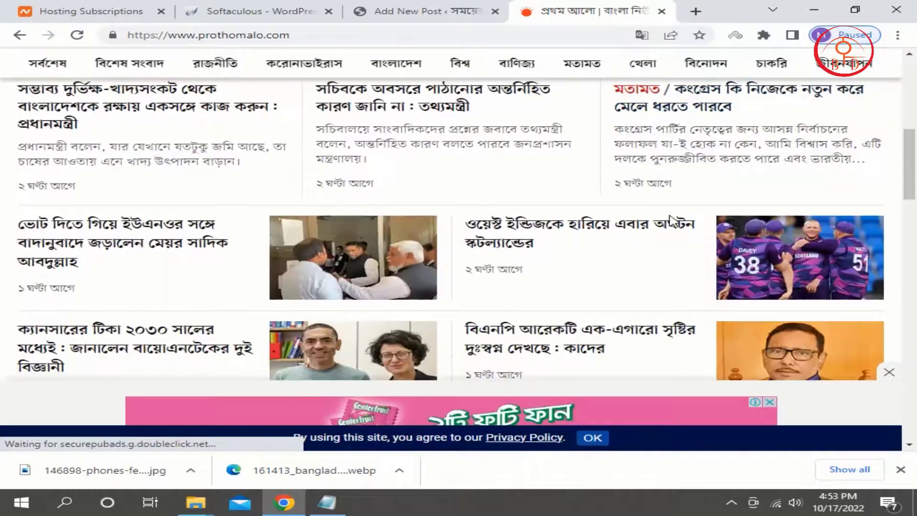
scroll(672, 221, "up", 3)
- Return to the post editor and set the 146898-phones-feature photo from the Media Library as the featured image, without alt text
left_click(420, 12)
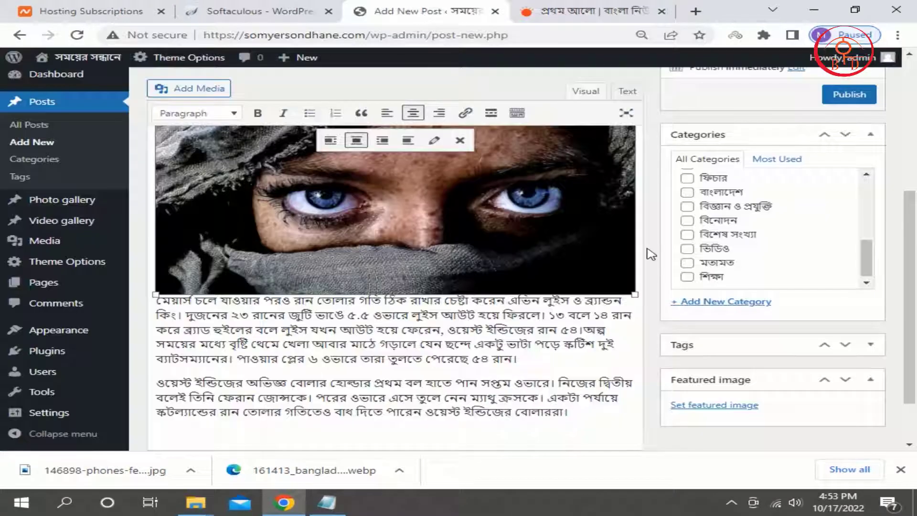
scroll(720, 303, "down", 2)
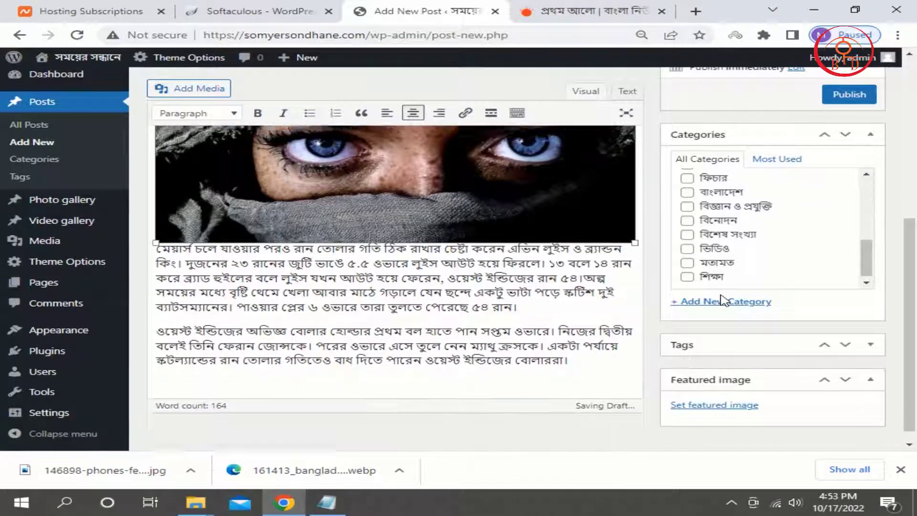
left_click(729, 409)
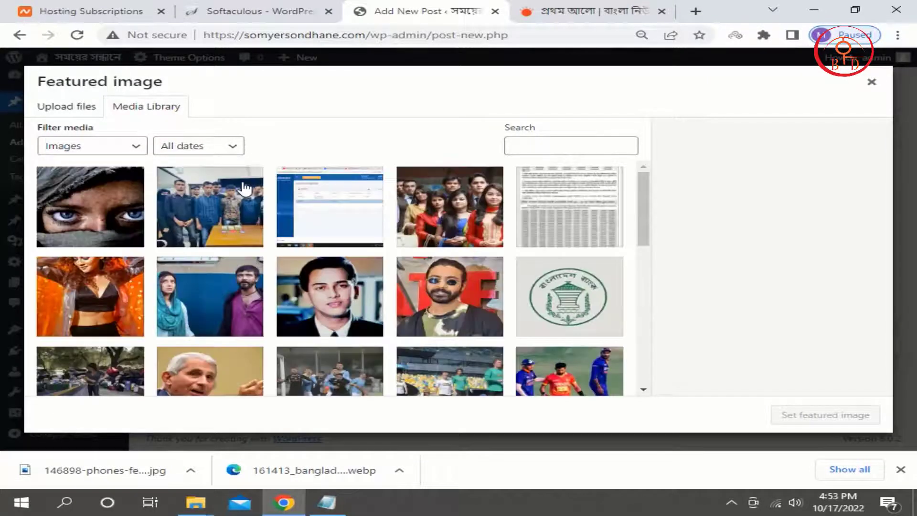
left_click(114, 227)
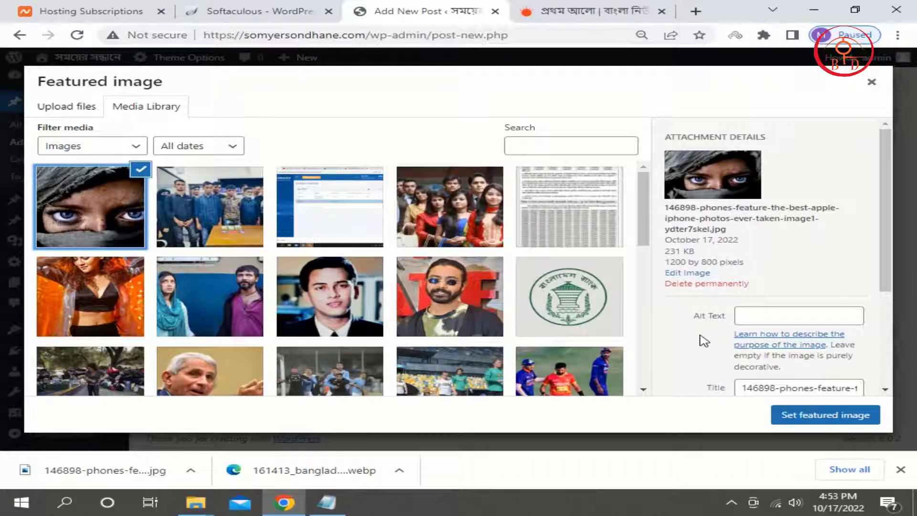
scroll(704, 341, "down", 2)
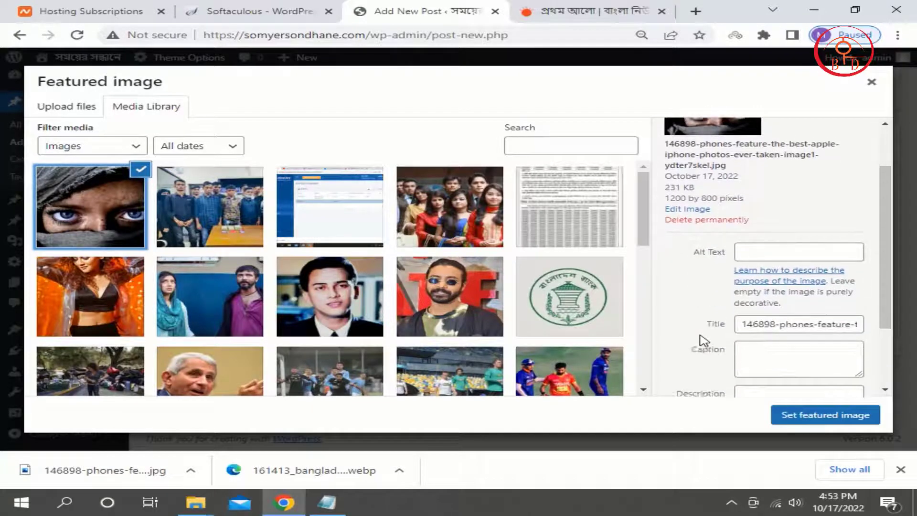
left_click(793, 246)
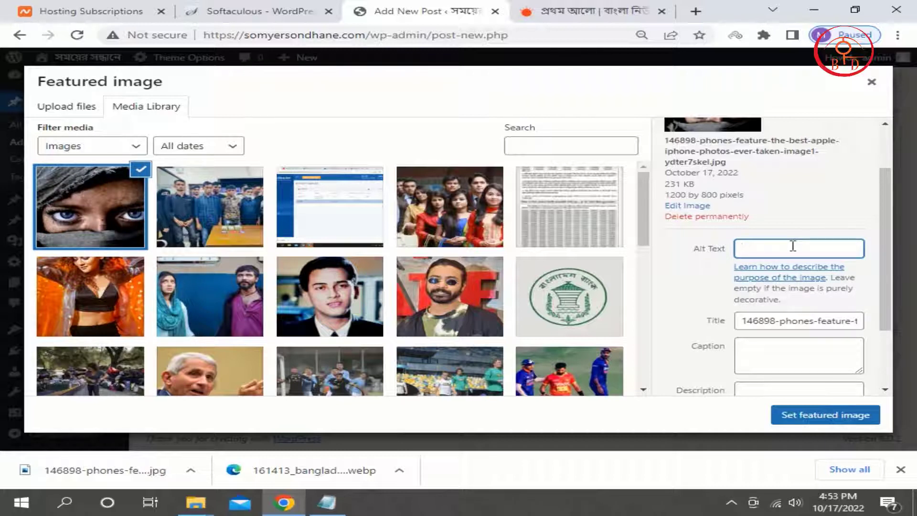
scroll(792, 245, "down", 2)
scroll(790, 244, "down", 1)
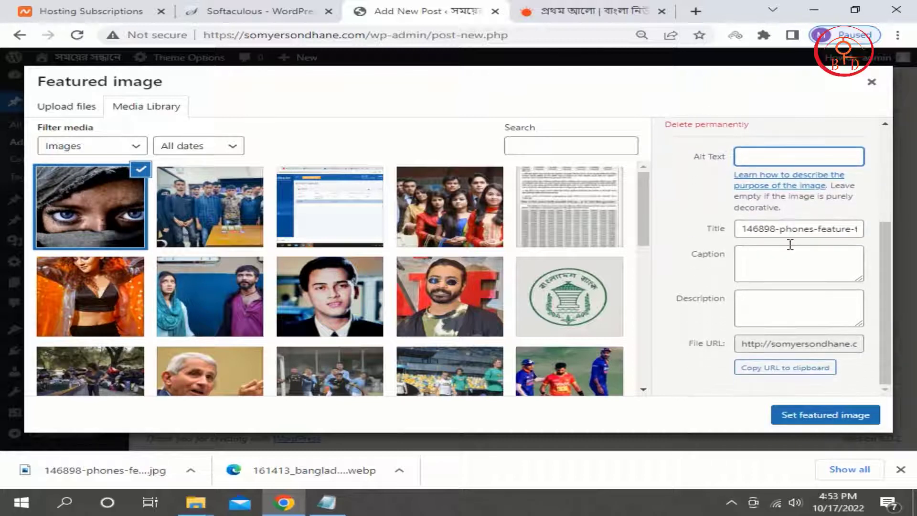
left_click(835, 415)
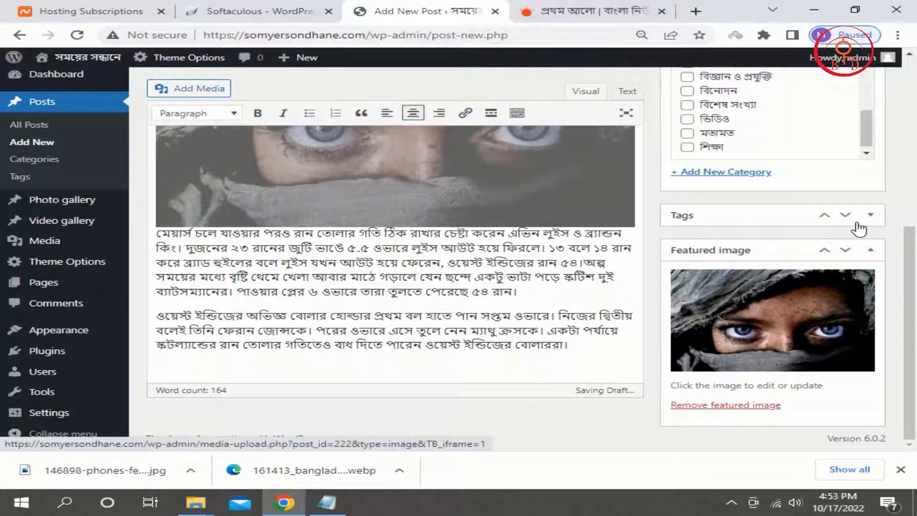
- Assign the post to the categories আর্কাইভ, চাকরি, ছবি, জীবনযাপন and প্রচ্ছদ
scroll(836, 323, "up", 3)
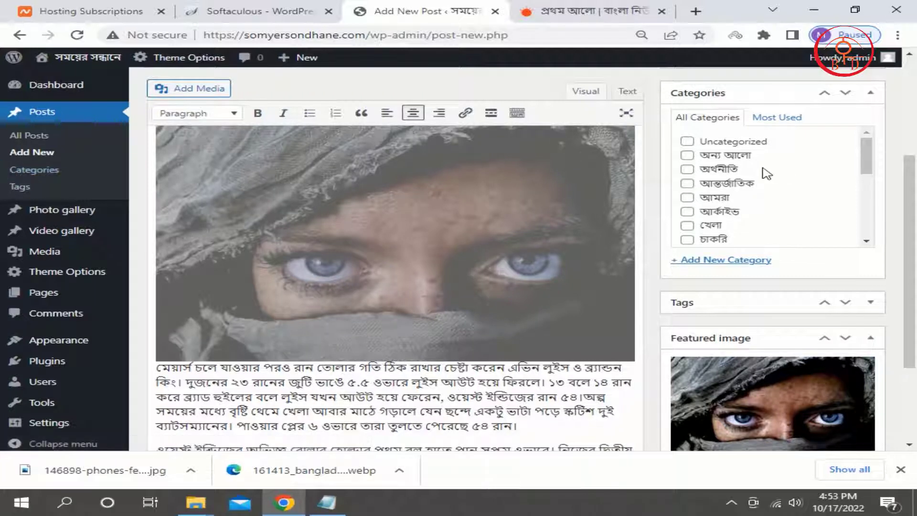
left_click(687, 213)
scroll(690, 215, "down", 1)
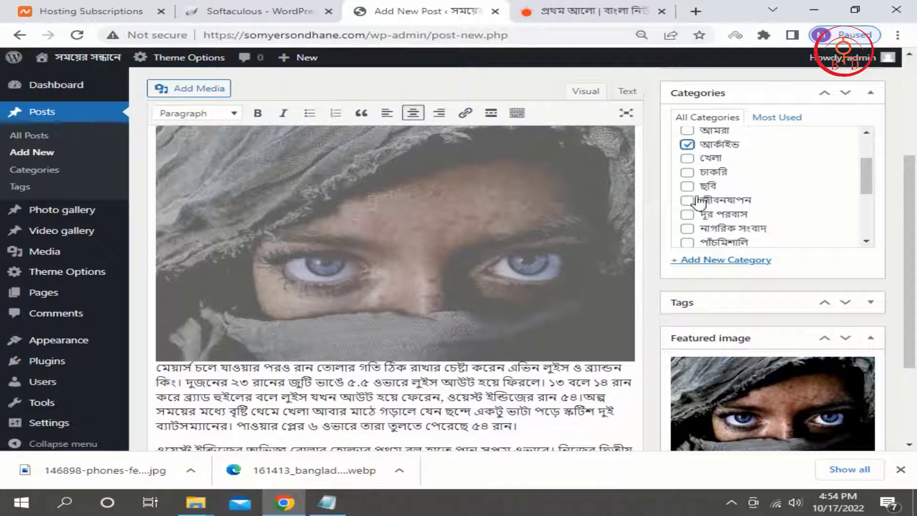
left_click(688, 172)
left_click(688, 186)
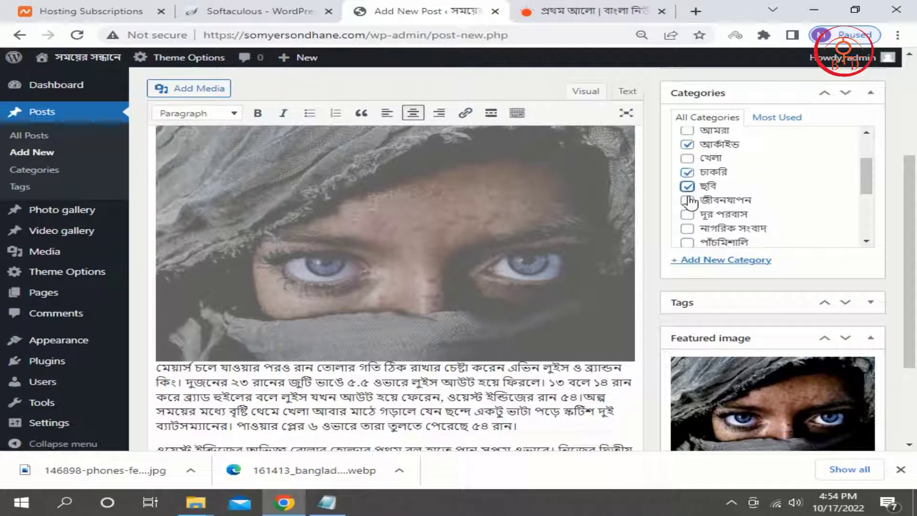
left_click(687, 200)
scroll(745, 198, "down", 1)
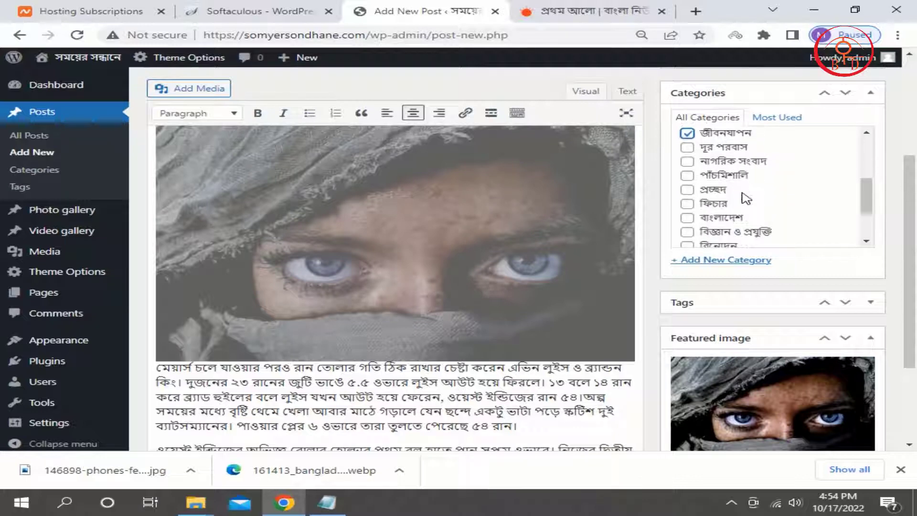
left_click(688, 189)
scroll(728, 189, "up", 2)
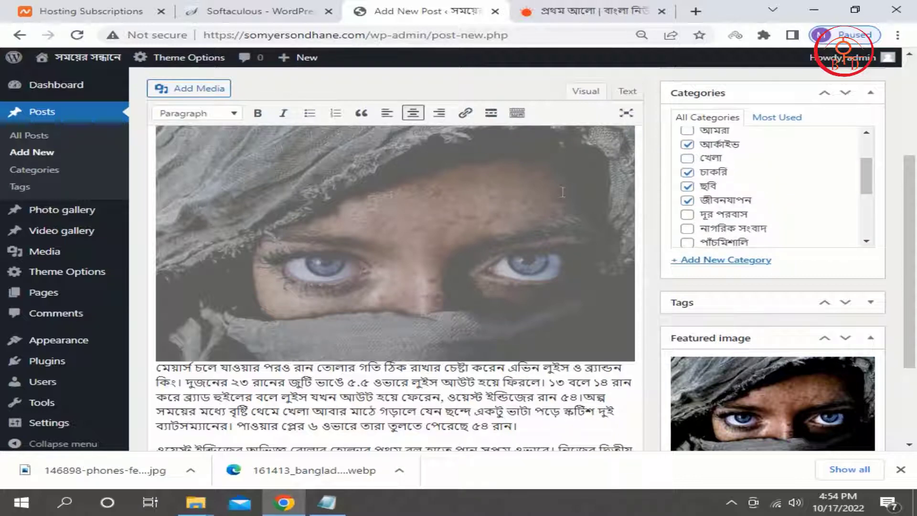
- Insert an empty paragraph before the last Bangla paragraph of the post
scroll(563, 191, "up", 3)
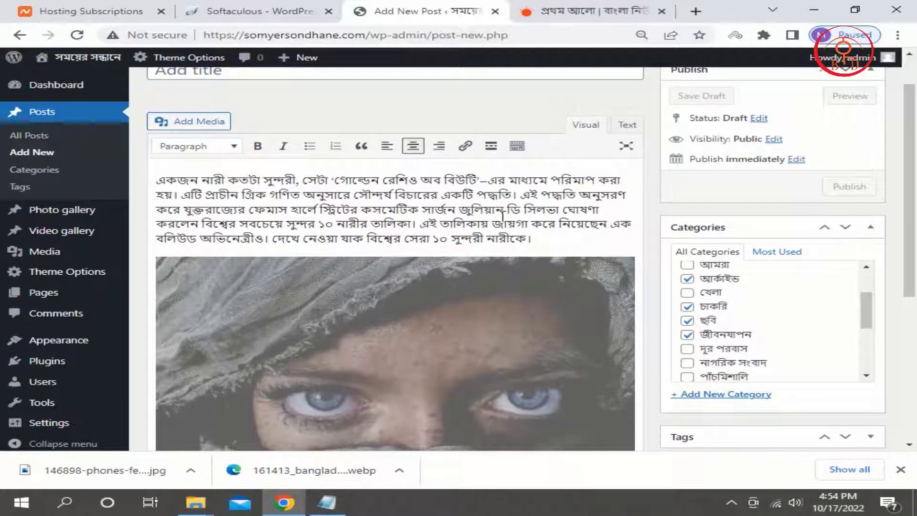
scroll(503, 217, "down", 10)
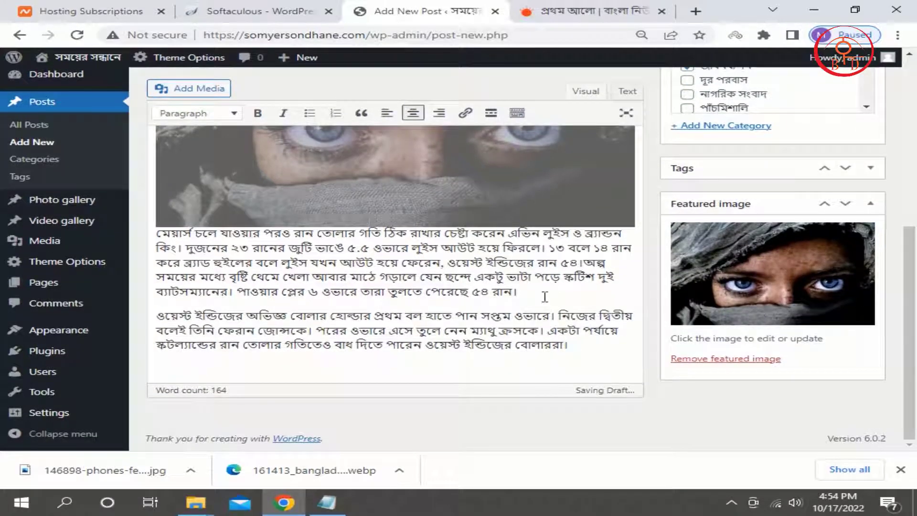
left_click(544, 297)
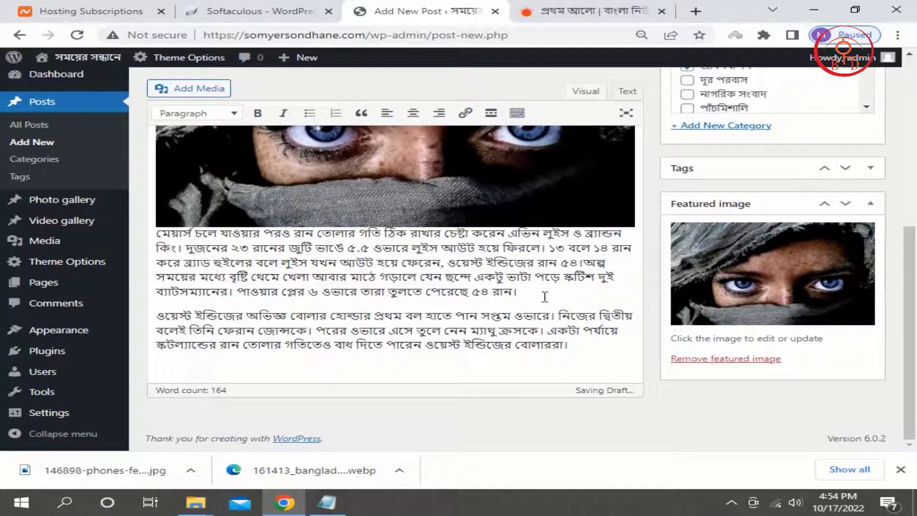
key("Return")
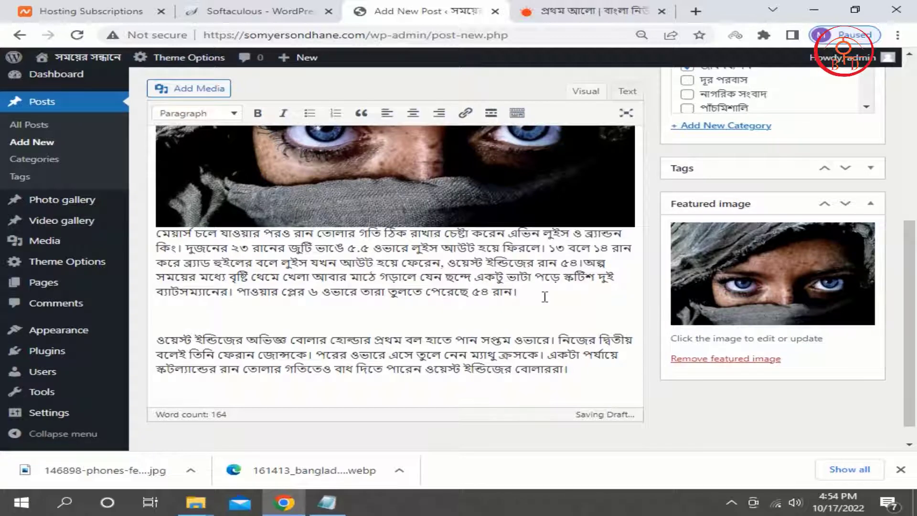
- Open the prothomalo.com article headlined সম্ভাব্য দুর্ভিক্ষ-খাদ্যসংকট and copy its web address
left_click(571, 14)
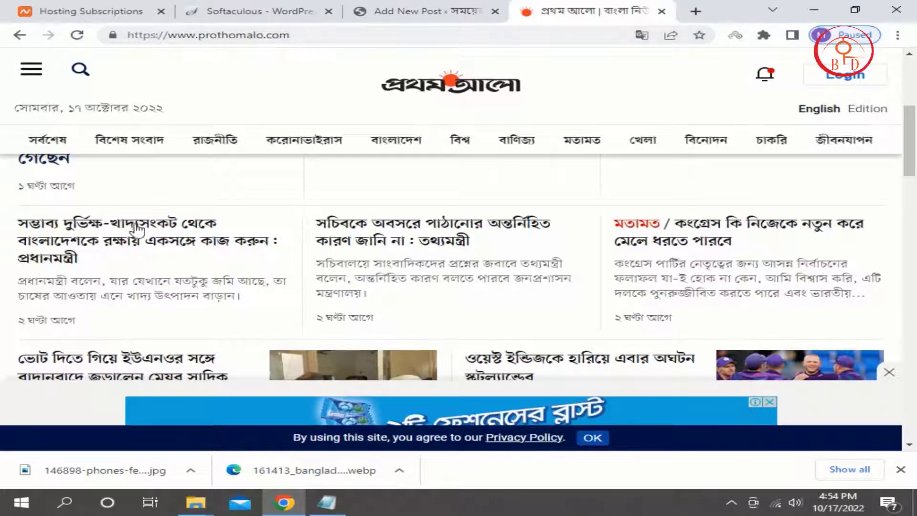
left_click(122, 232)
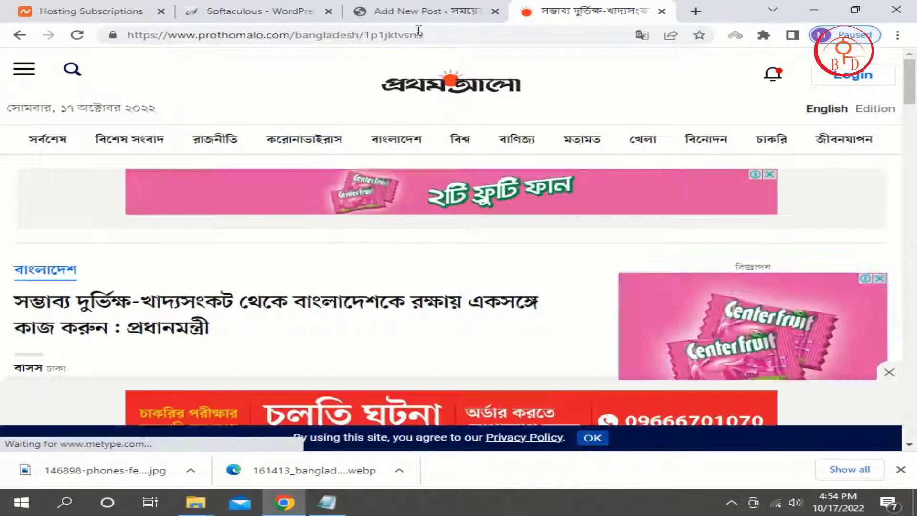
left_click(420, 34)
right_click(181, 35)
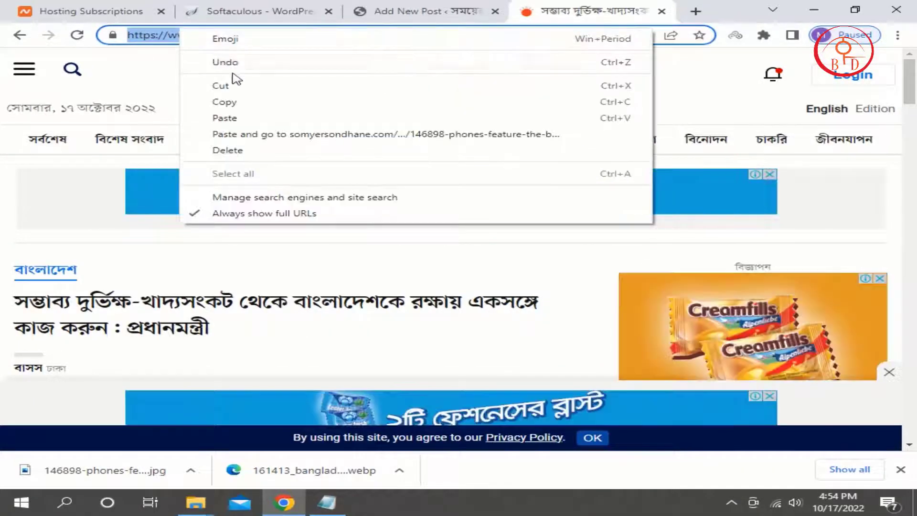
left_click(223, 102)
- Return to the post editor and insert the copied prothomalo.com article URL as a link in the empty paragraph above the last one
left_click(421, 10)
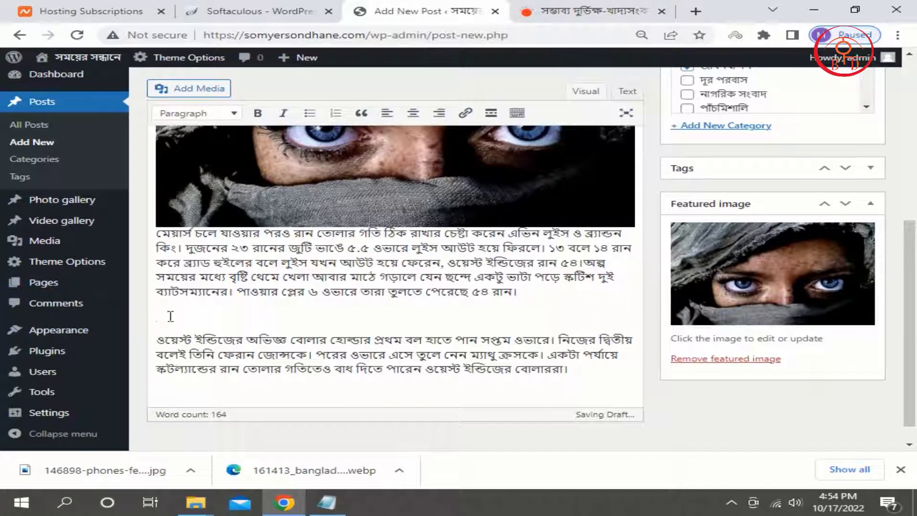
left_click(465, 113)
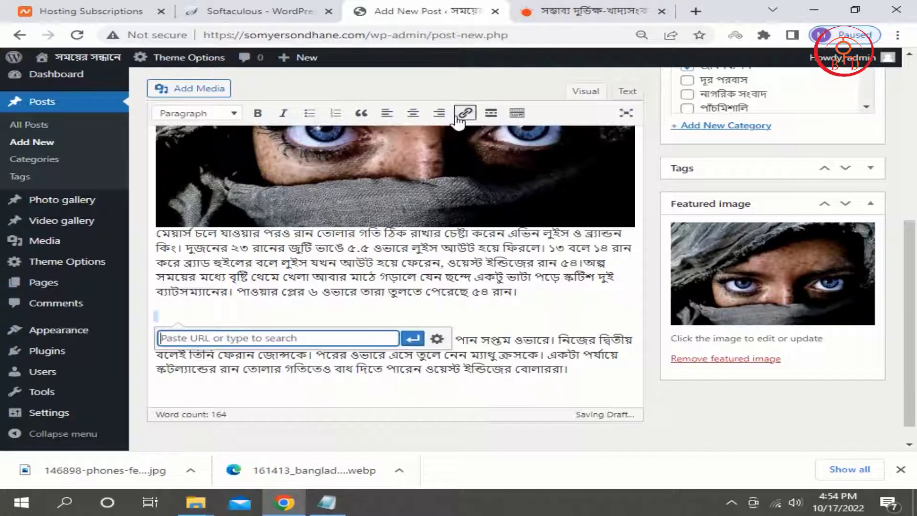
right_click(227, 343)
left_click(266, 311)
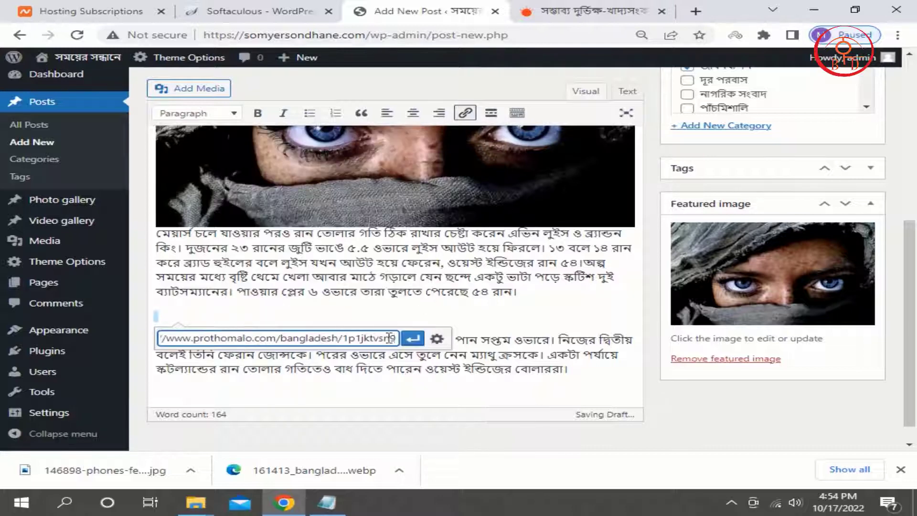
left_click(412, 339)
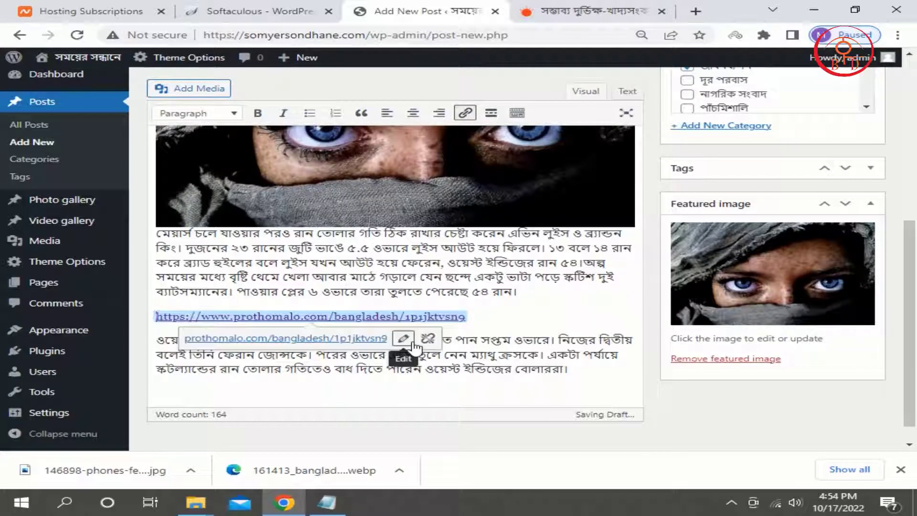
- Change the link's display text to prothom alo, keeping the article URL as its destination
left_click(403, 338)
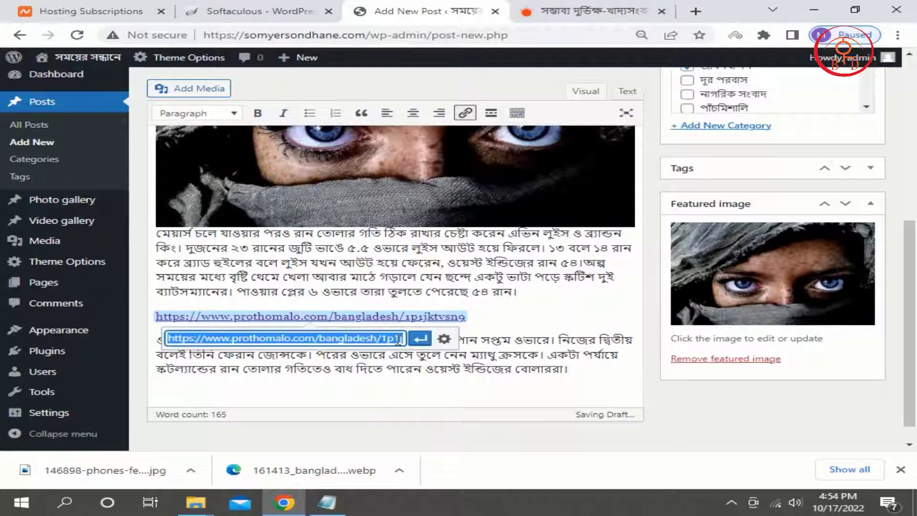
left_click(444, 339)
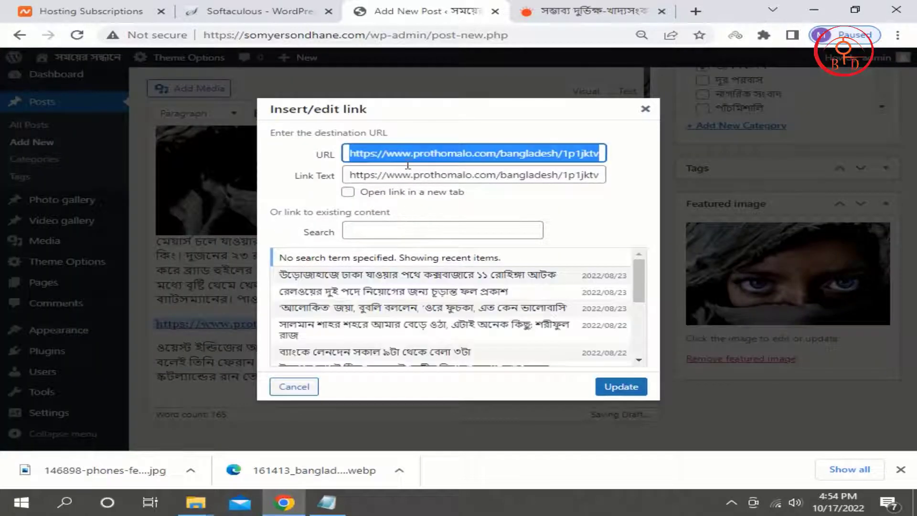
left_click(552, 175)
left_click_drag(349, 174, 669, 185)
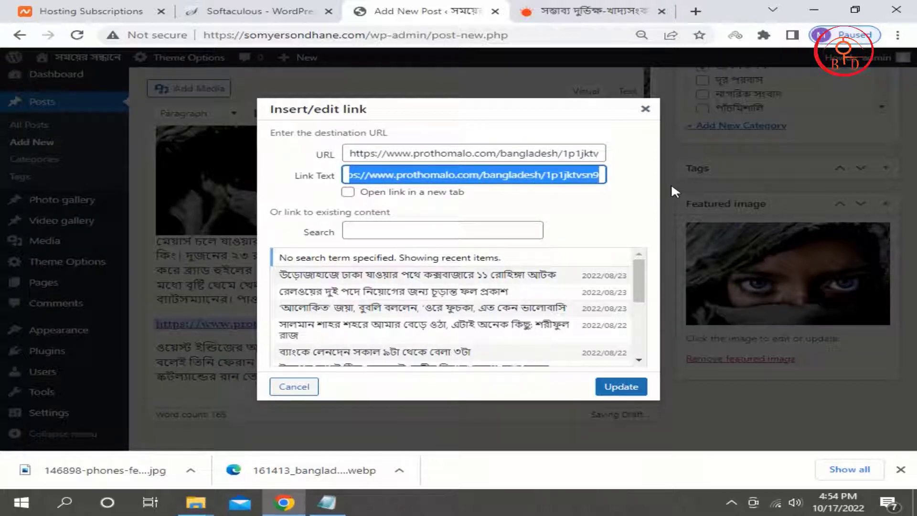
type("protho")
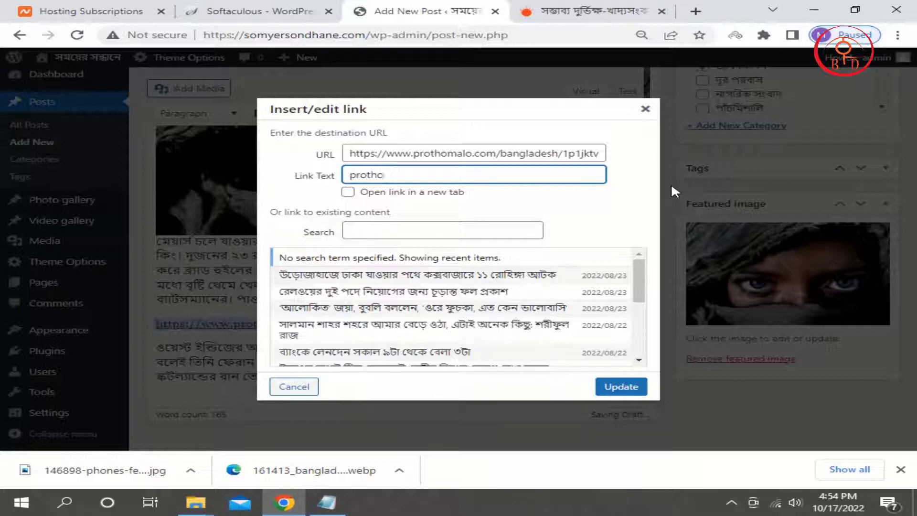
type("m alo")
left_click(543, 211)
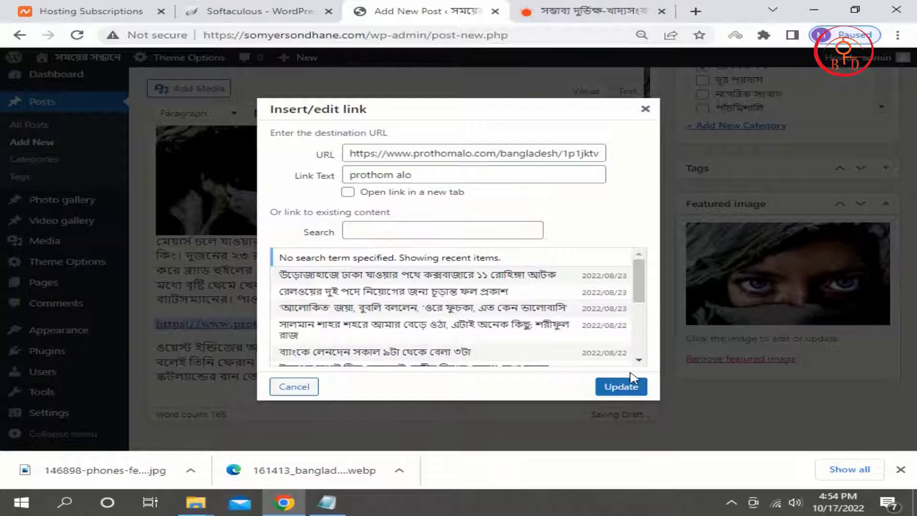
left_click(624, 386)
left_click(544, 313)
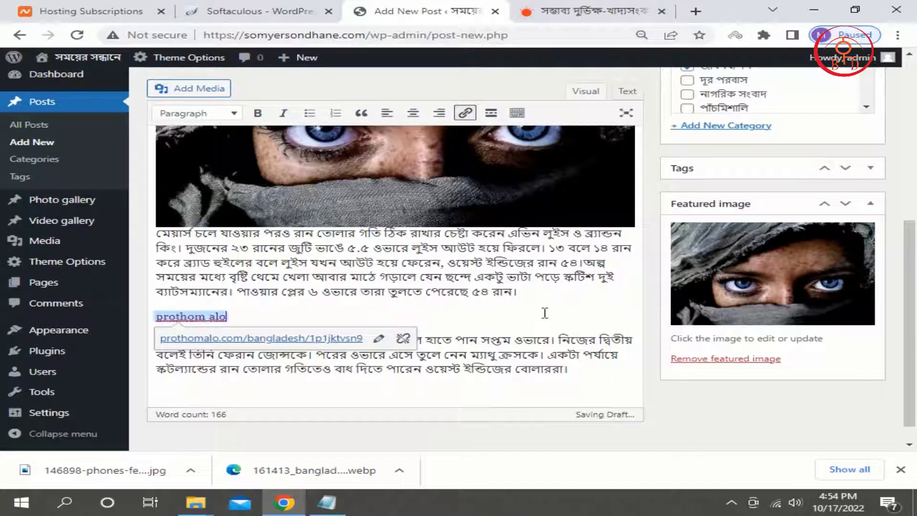
left_click(484, 298)
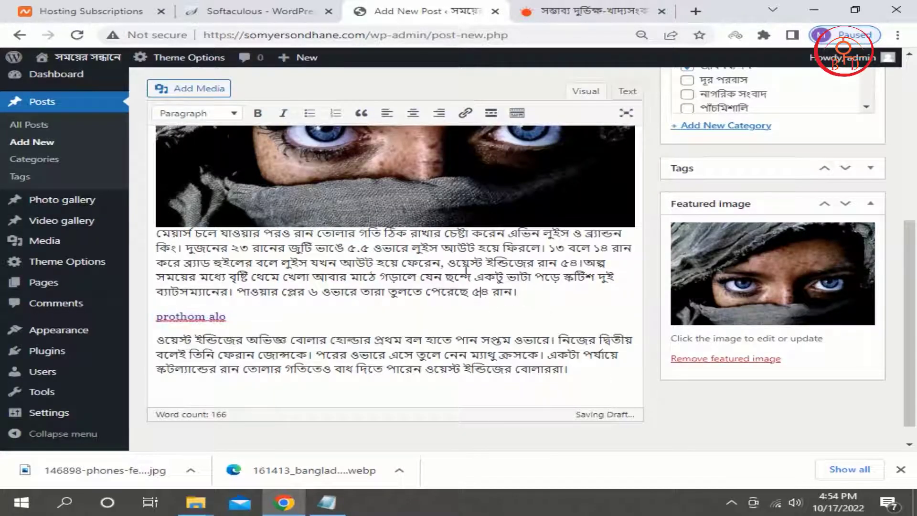
- Make the opening words একজন নারী কতটা সুন্দরী, সেটা ‘গোল্ডেন of the first paragraph bold
scroll(214, 297, "down", 1)
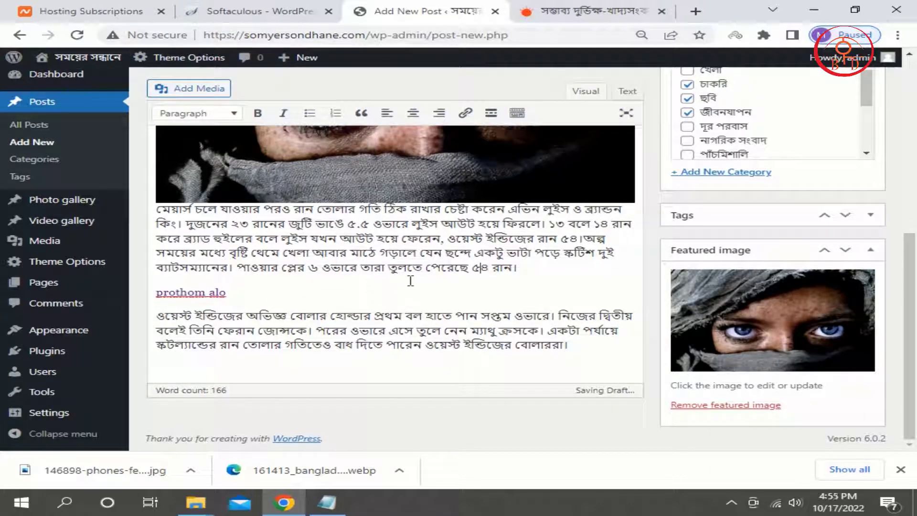
scroll(411, 281, "up", 10)
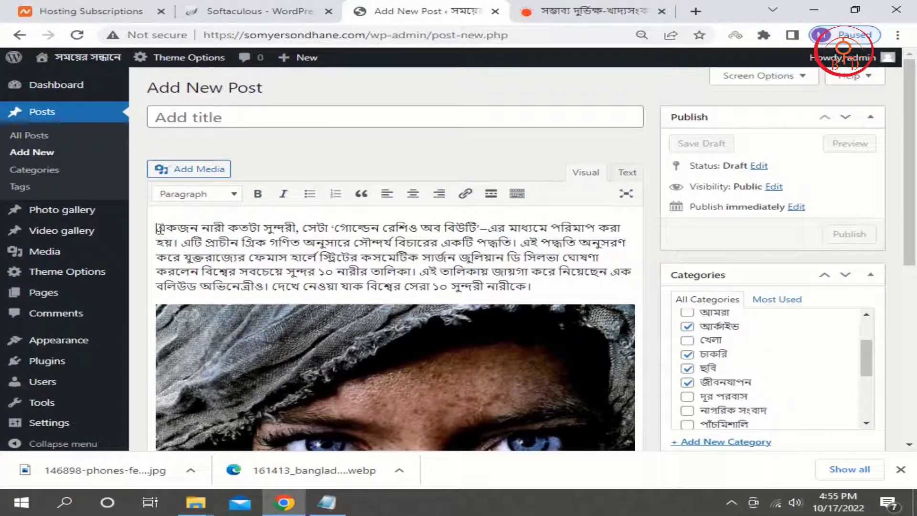
left_click_drag(156, 228, 379, 230)
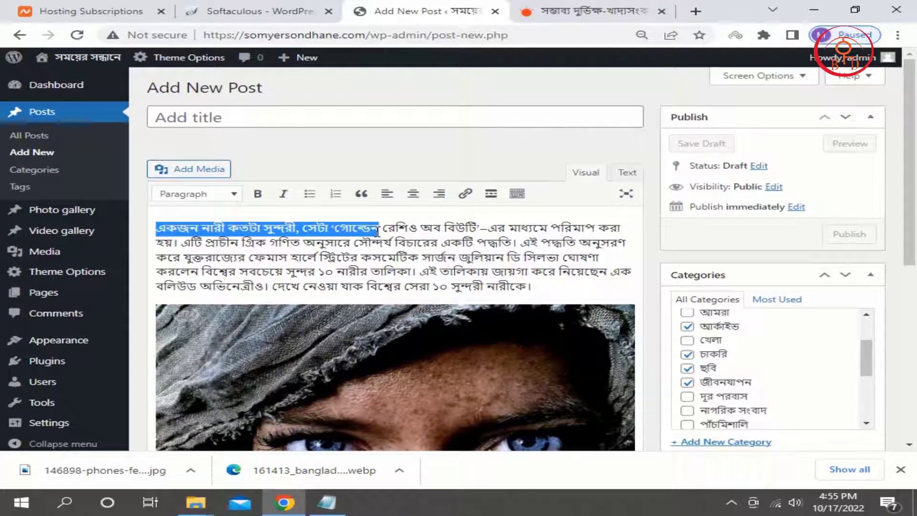
left_click(258, 193)
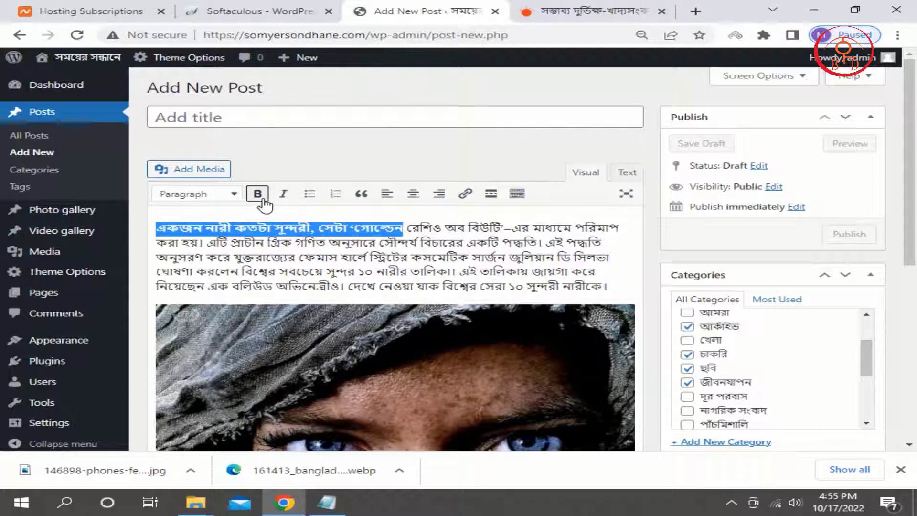
left_click(377, 271)
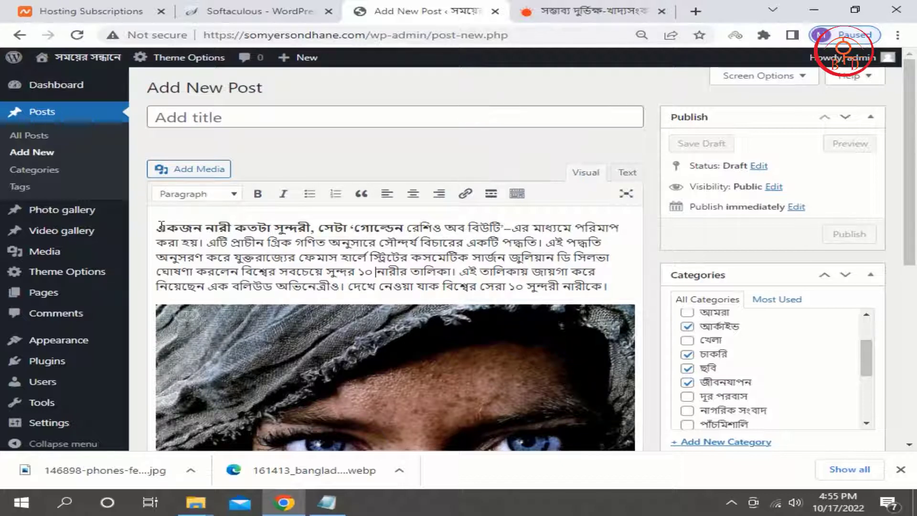
- Try formatting the whole first paragraph as a bulleted list and as a numbered list
left_click_drag(162, 225, 608, 289)
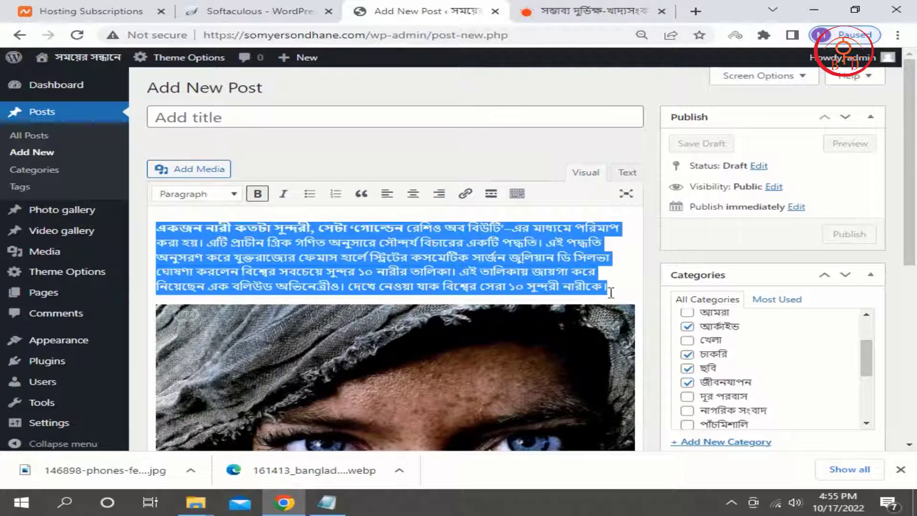
left_click(310, 194)
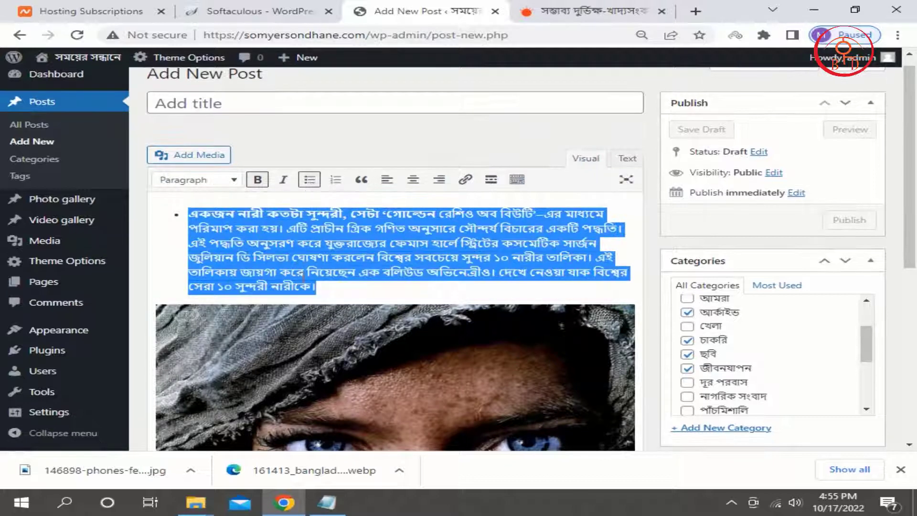
left_click(304, 272)
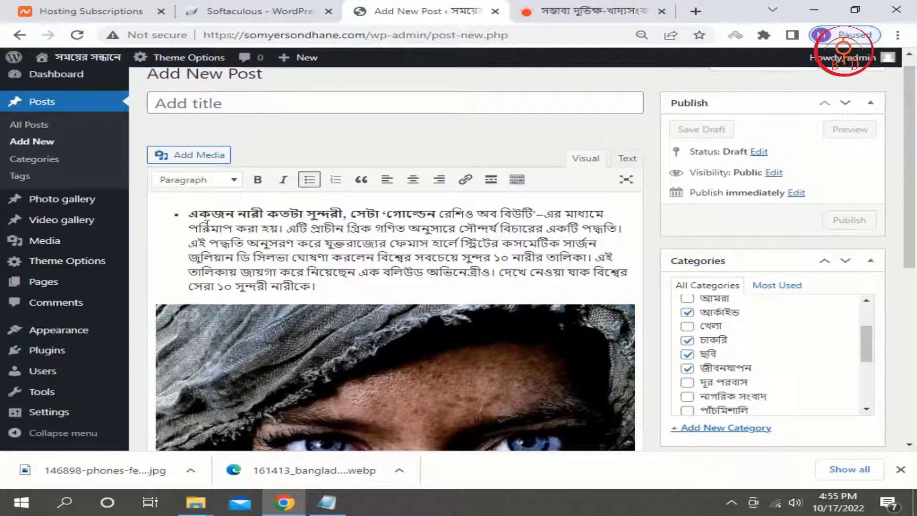
left_click_drag(189, 214, 352, 292)
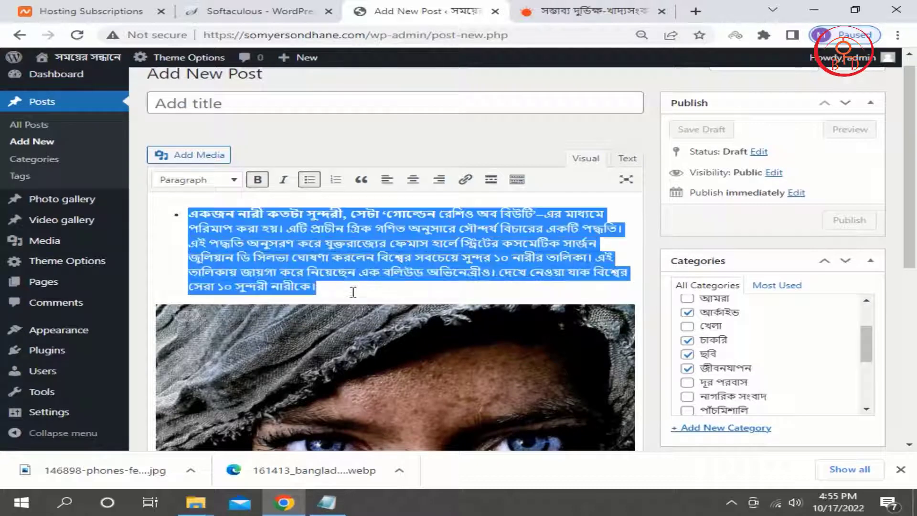
left_click(335, 187)
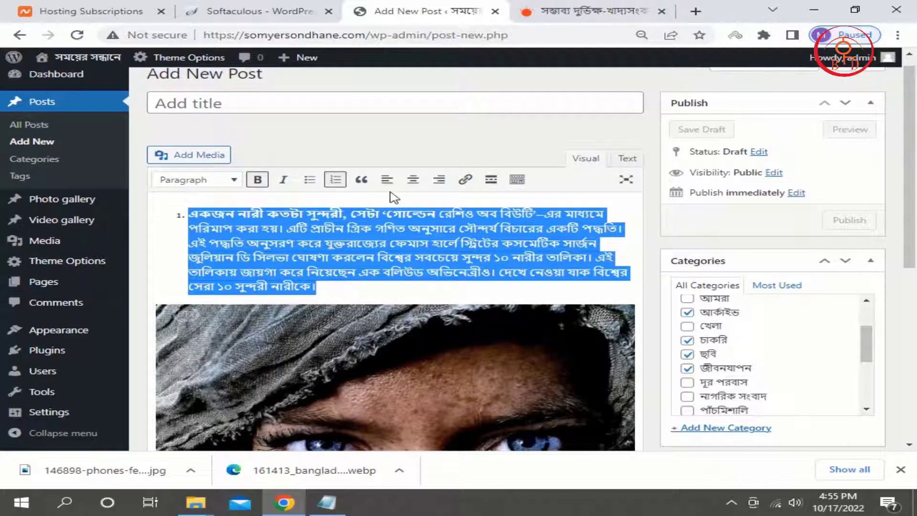
- Try centre, right and left alignment on the numbered first paragraph
left_click(405, 192)
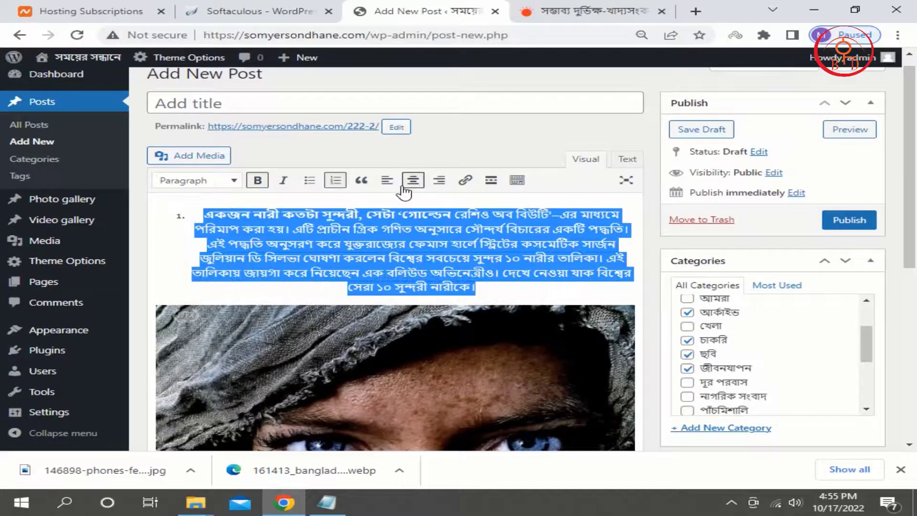
left_click(445, 185)
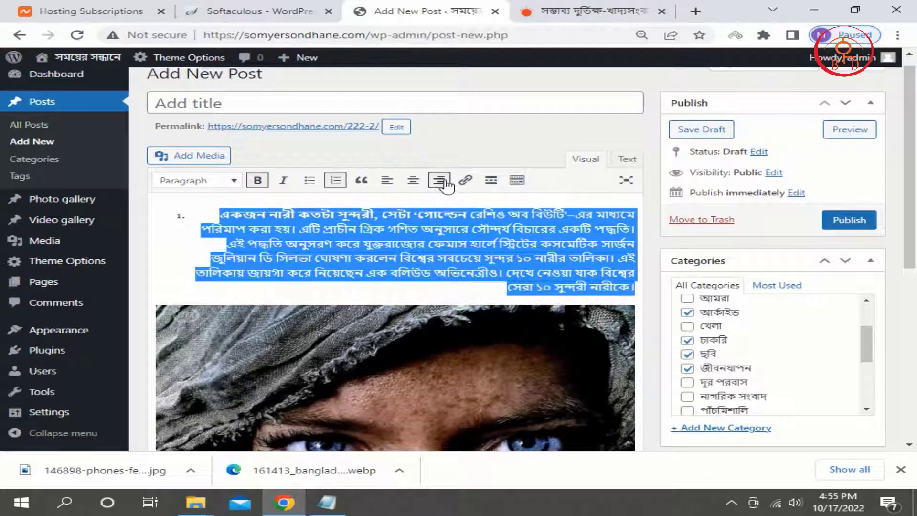
left_click(382, 184)
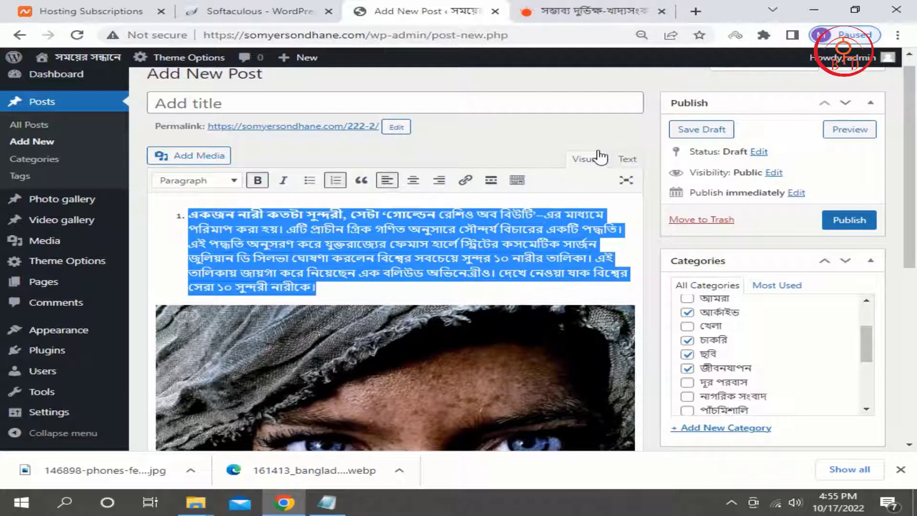
- Try the Heading 3, Heading 4 and Heading 1 styles on the numbered first paragraph
left_click(190, 186)
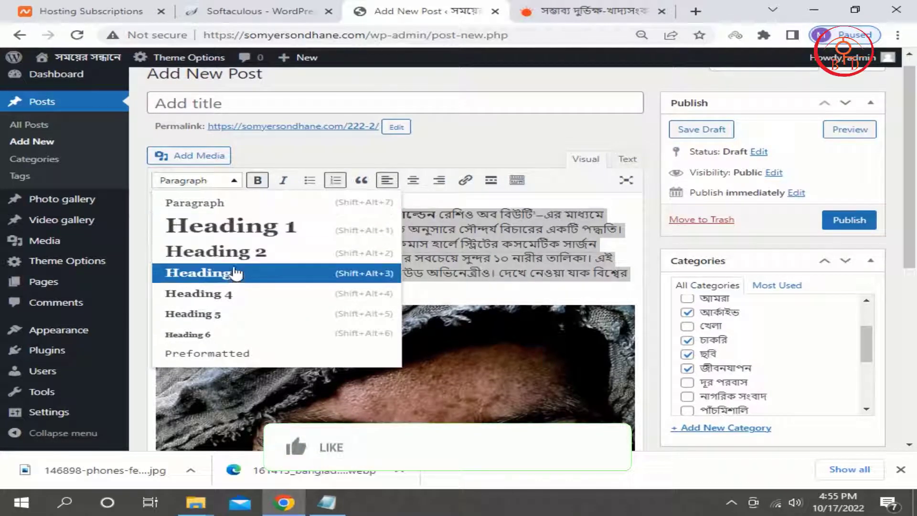
left_click(236, 274)
left_click(204, 146)
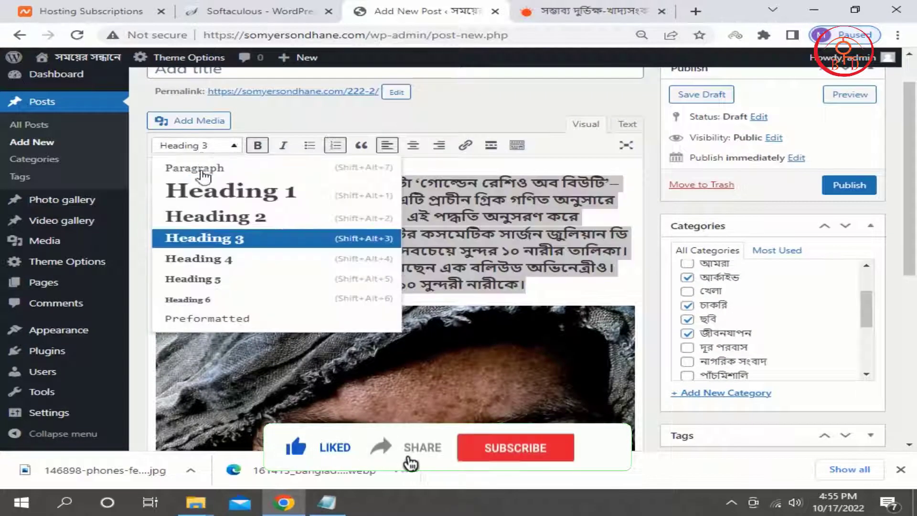
left_click(201, 260)
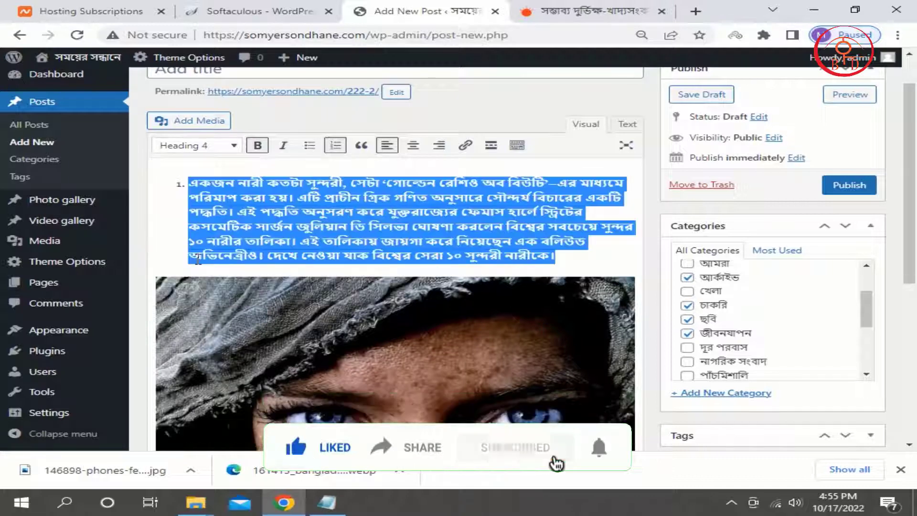
left_click(229, 149)
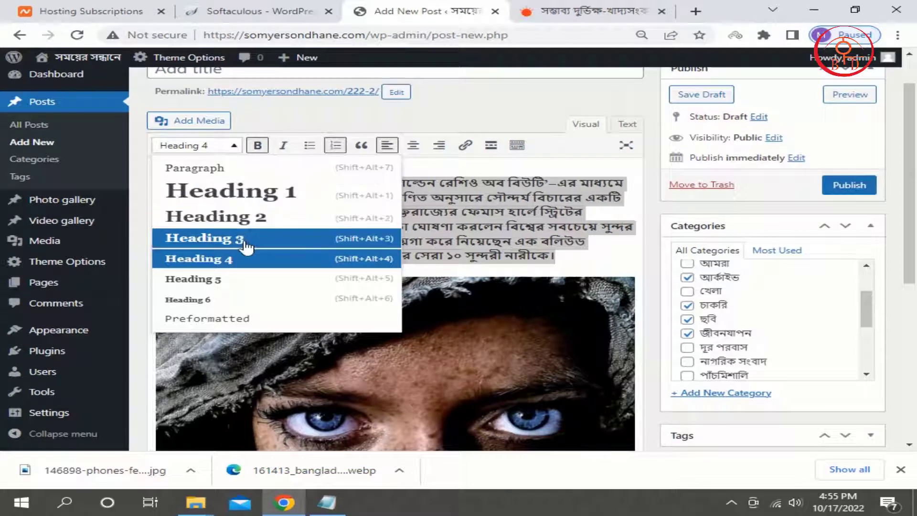
left_click(252, 204)
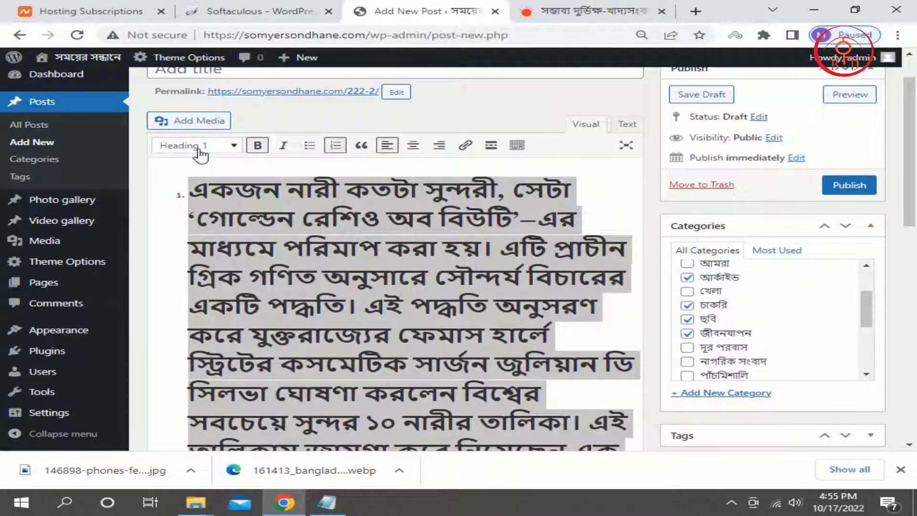
- Set the first paragraph back to the Paragraph style and remove its list numbering
left_click(201, 154)
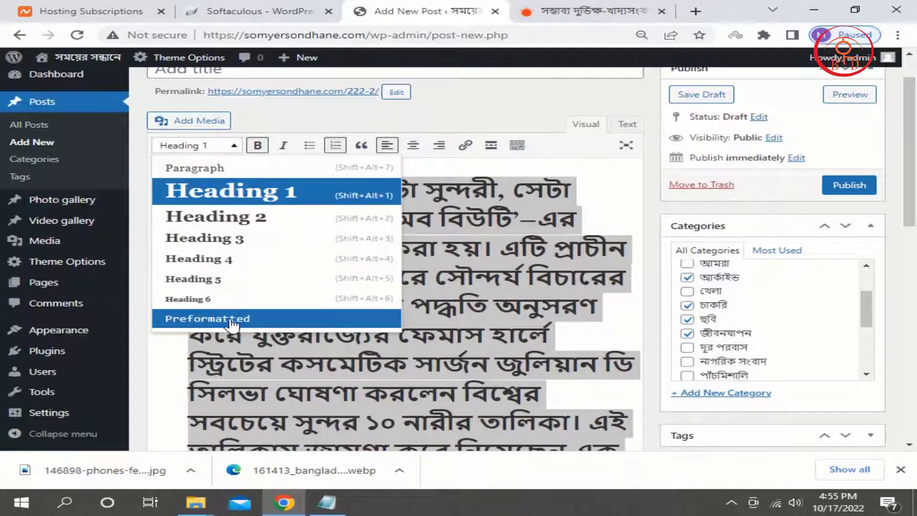
left_click(201, 167)
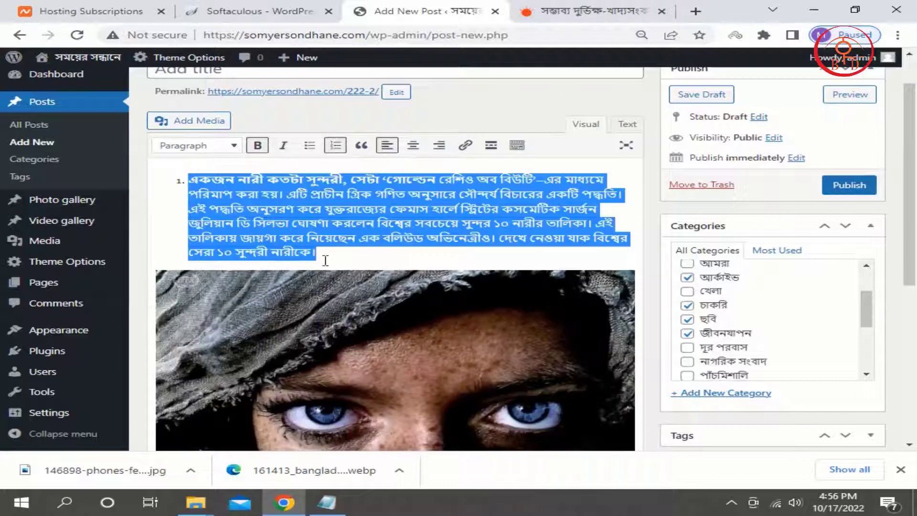
left_click(335, 145)
scroll(380, 221, "up", 2)
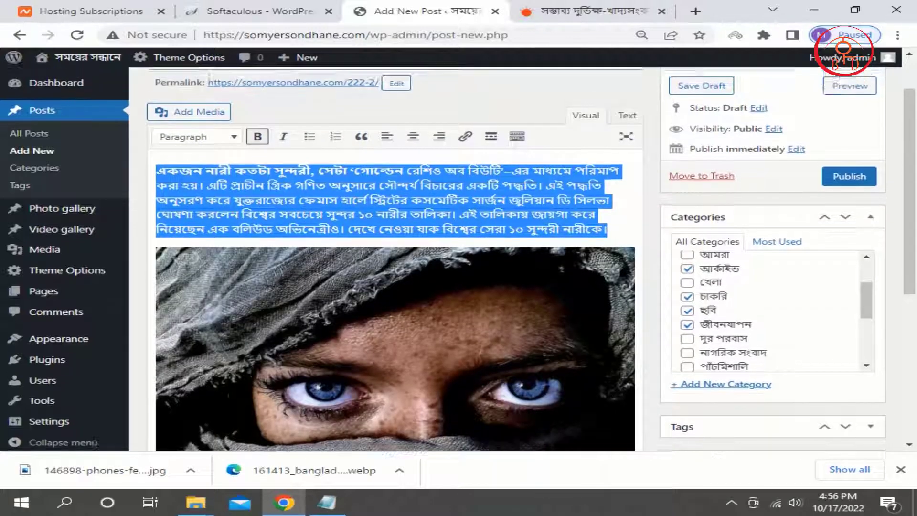
- Copy the opening words "একজন নারী কতটা সুন্দরী, সেটা ‘গোল্ডেন রেশিও অব বিউটি’" of the first paragraph onto a new line above it
left_click(425, 274)
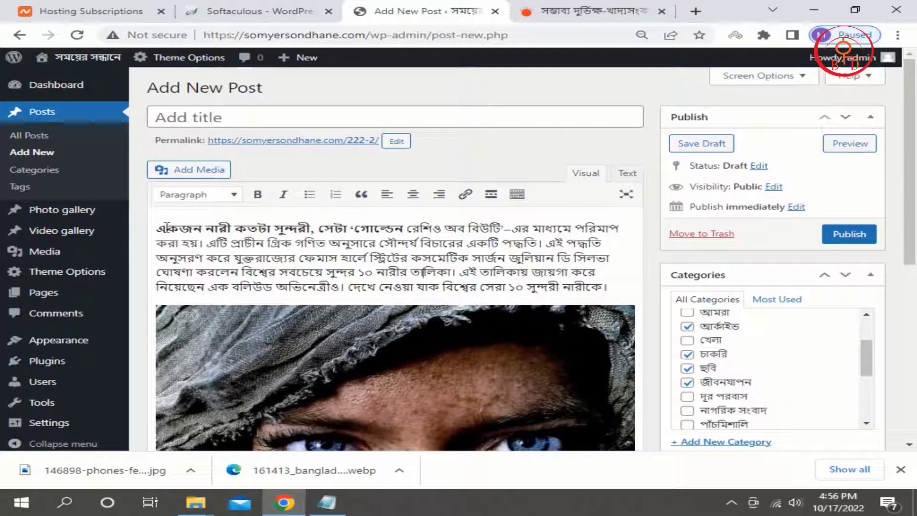
left_click_drag(158, 228, 504, 233)
key("ctrl+c")
right_click(471, 233)
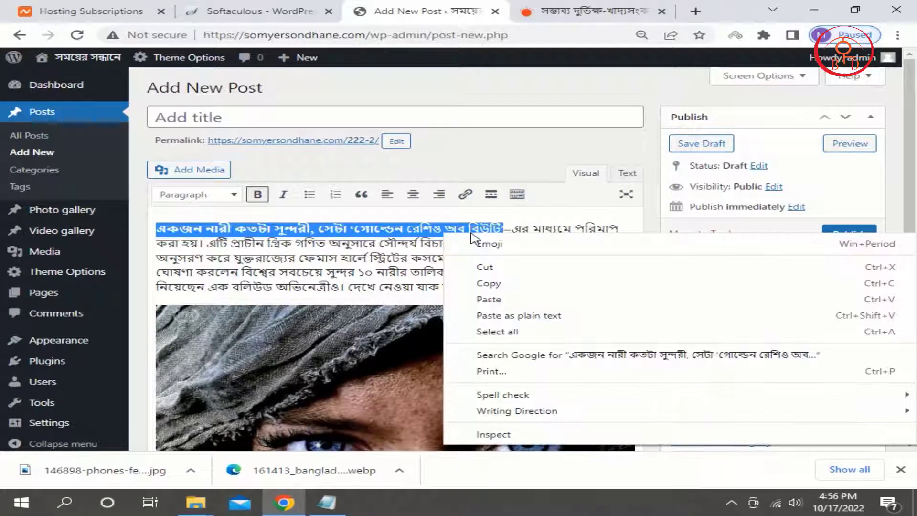
left_click(500, 277)
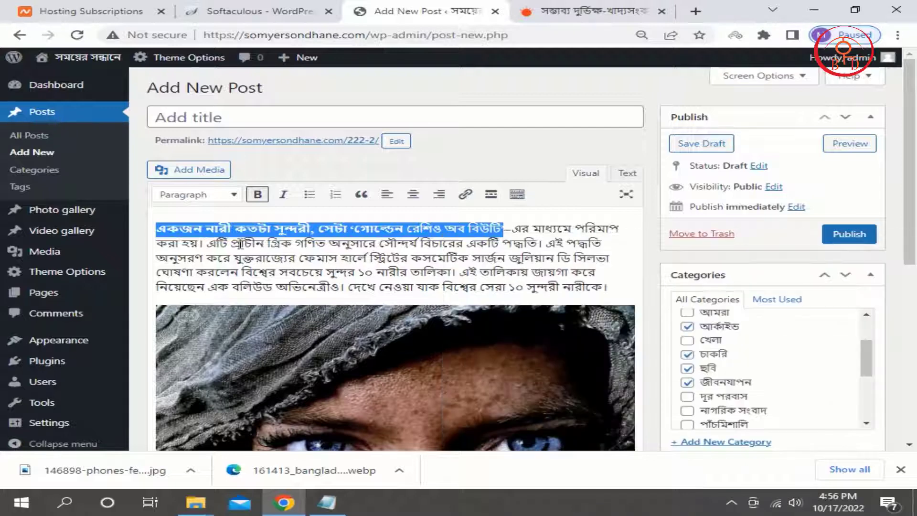
left_click(164, 219)
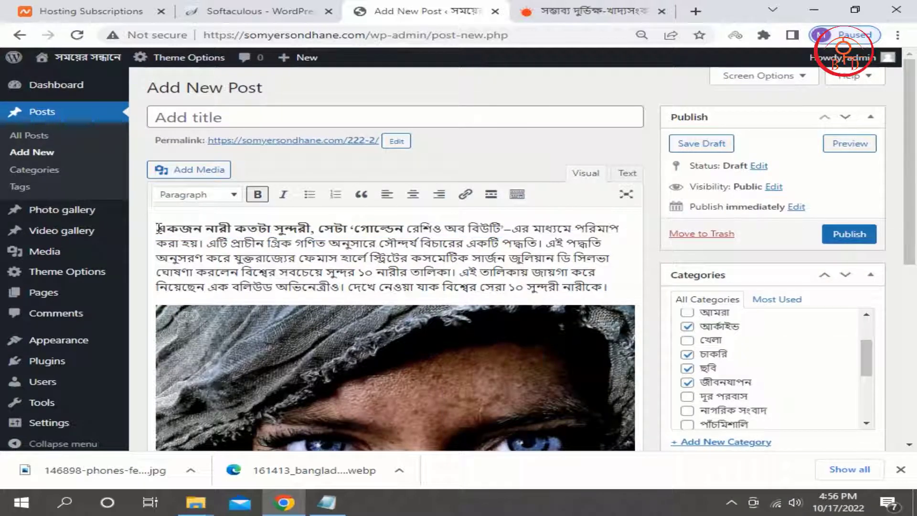
key("Return")
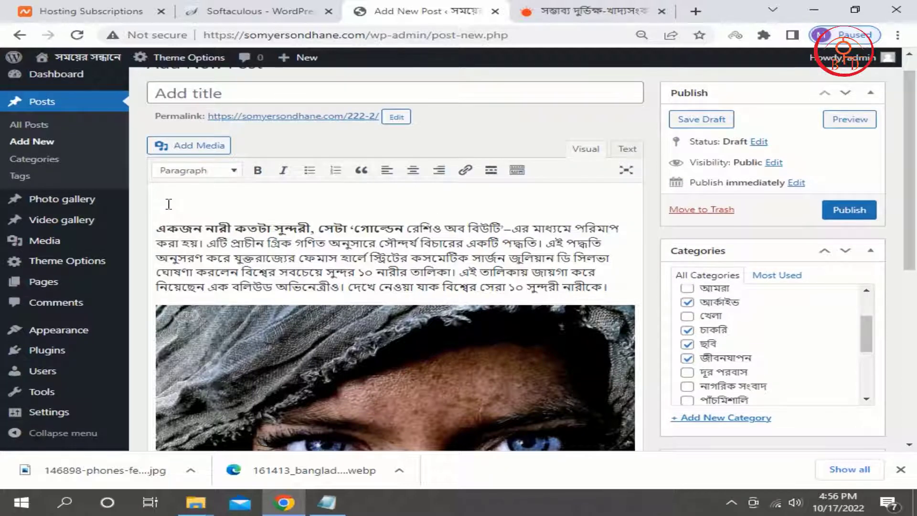
right_click(168, 204)
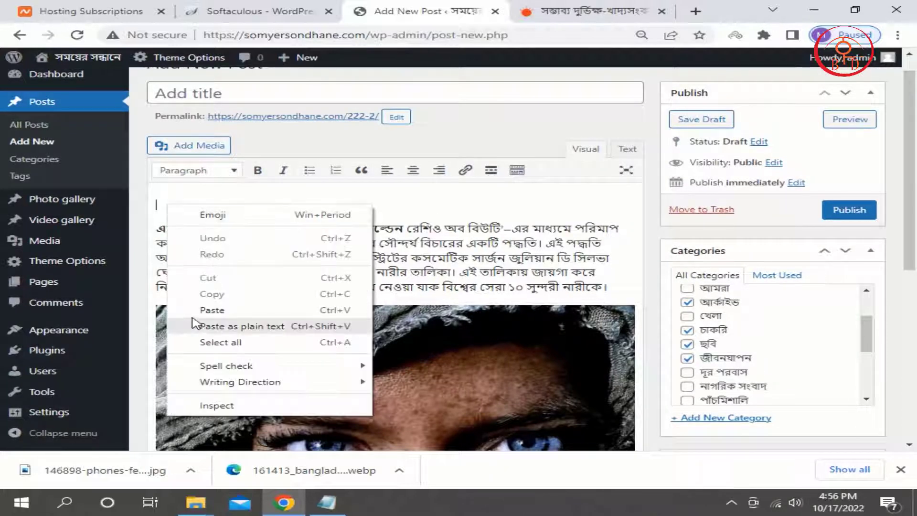
left_click(195, 321)
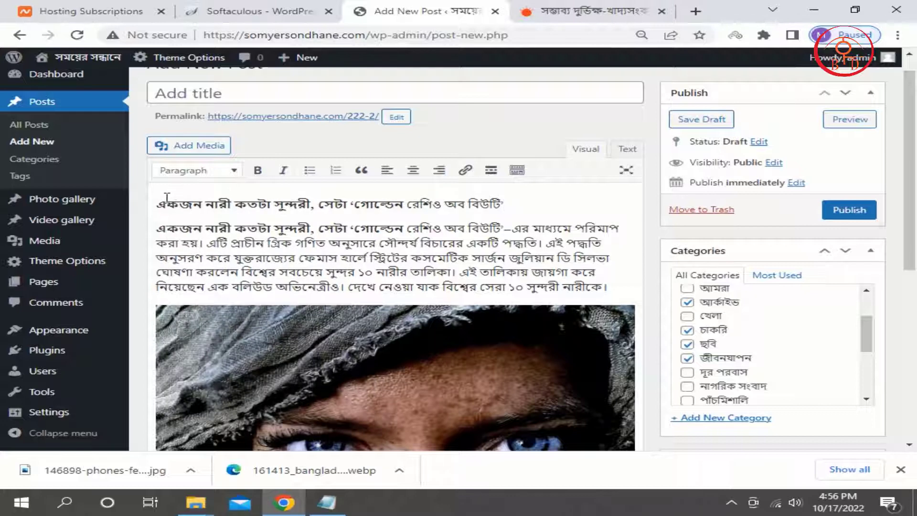
- Apply the Heading 2 style to the copied line above the first paragraph
left_click_drag(158, 205, 522, 204)
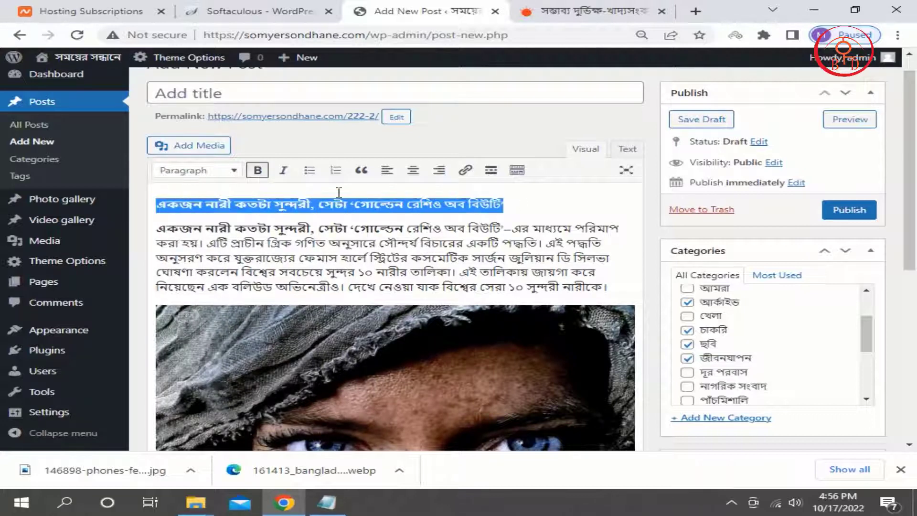
left_click(225, 171)
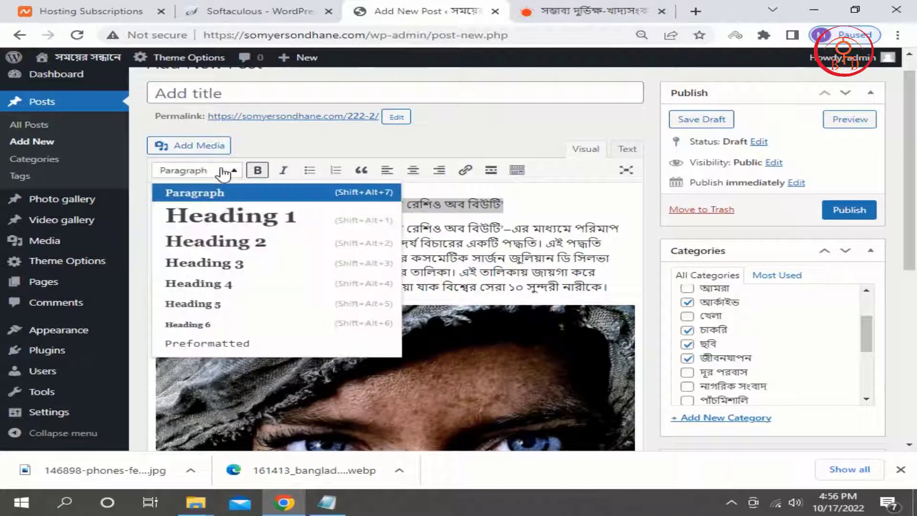
left_click(230, 244)
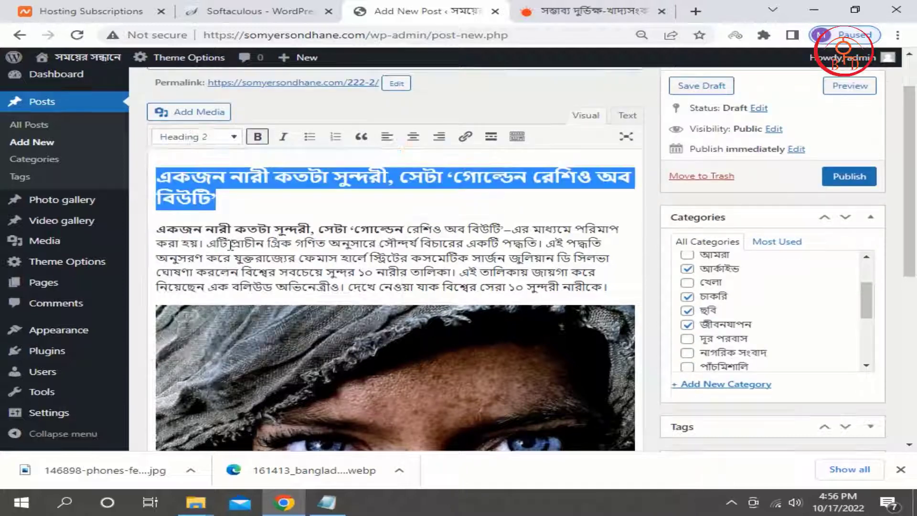
left_click(295, 258)
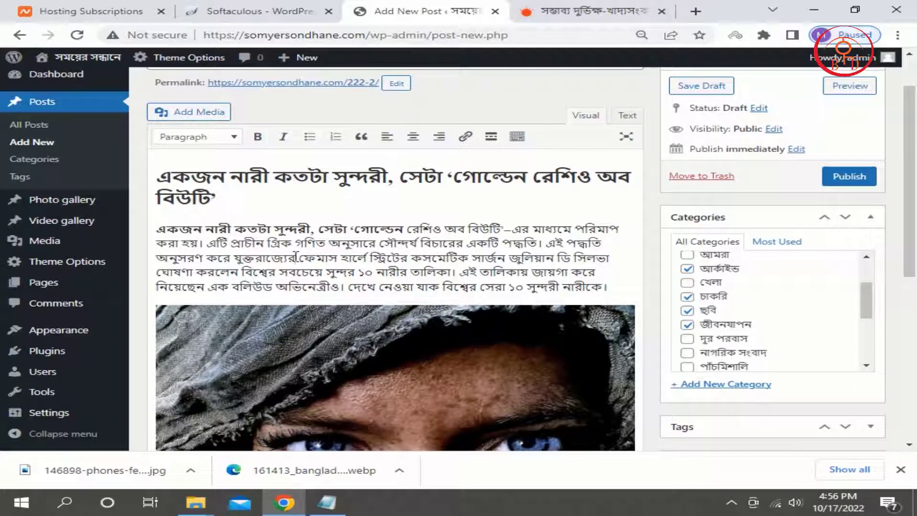
scroll(296, 258, "up", 2)
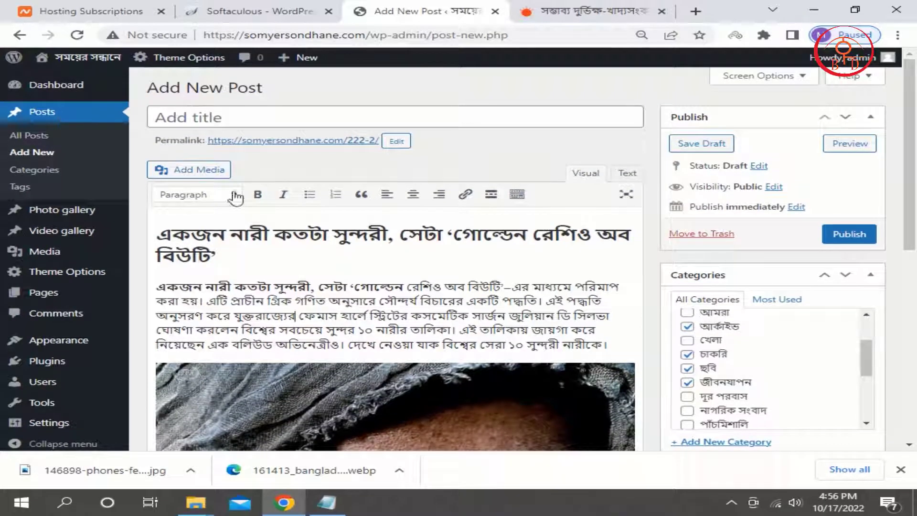
- Copy the words "ওয়েস্ট ইন্ডিজের অভিজ্ঞ বোলার হোল্ডার প্রথম" from the last paragraph onto a new line below the prothom alo link
scroll(191, 113, "down", 4)
scroll(225, 305, "down", 4)
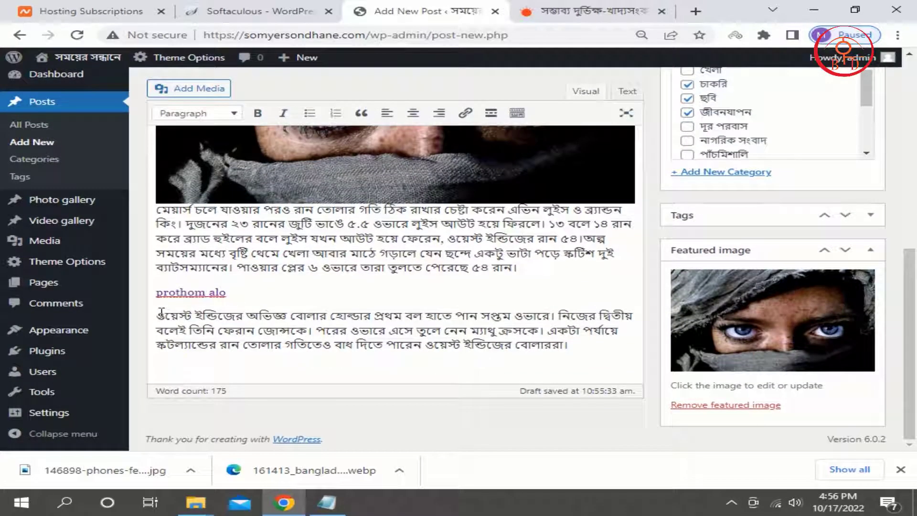
left_click_drag(157, 315, 408, 312)
right_click(384, 311)
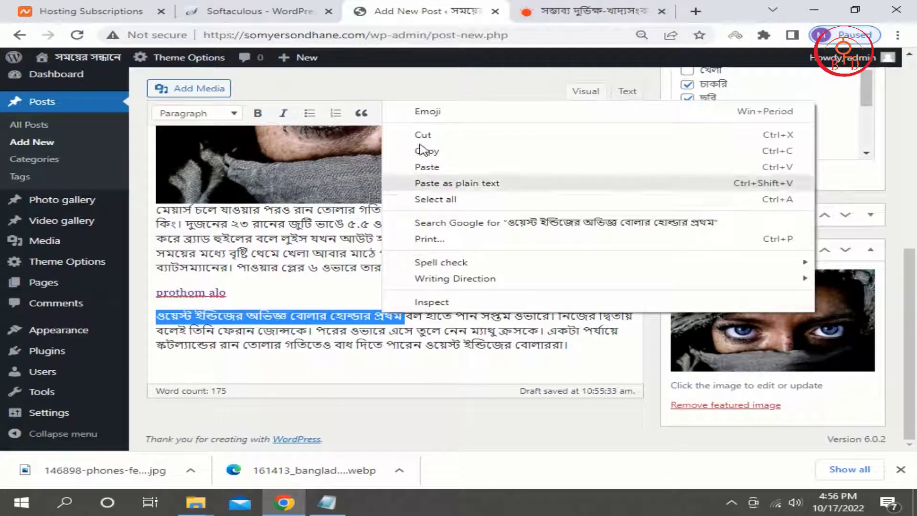
left_click(424, 149)
left_click(264, 284)
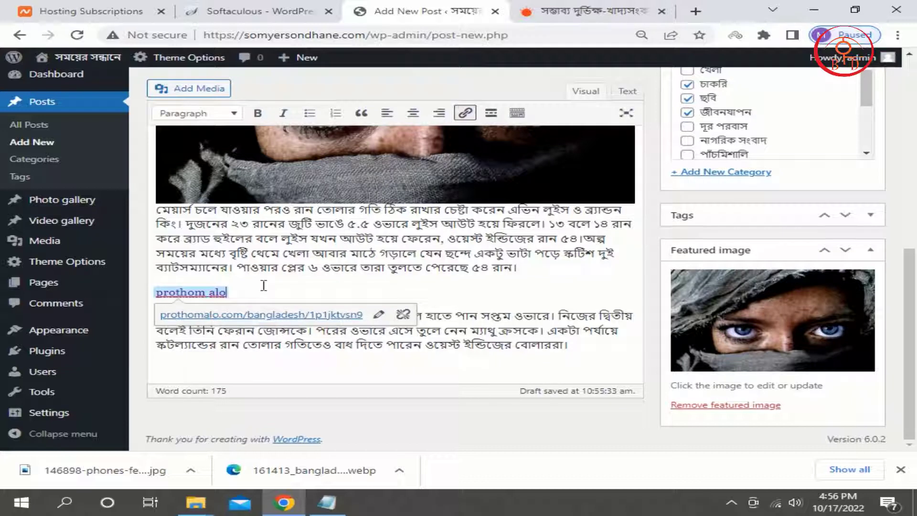
key("Return")
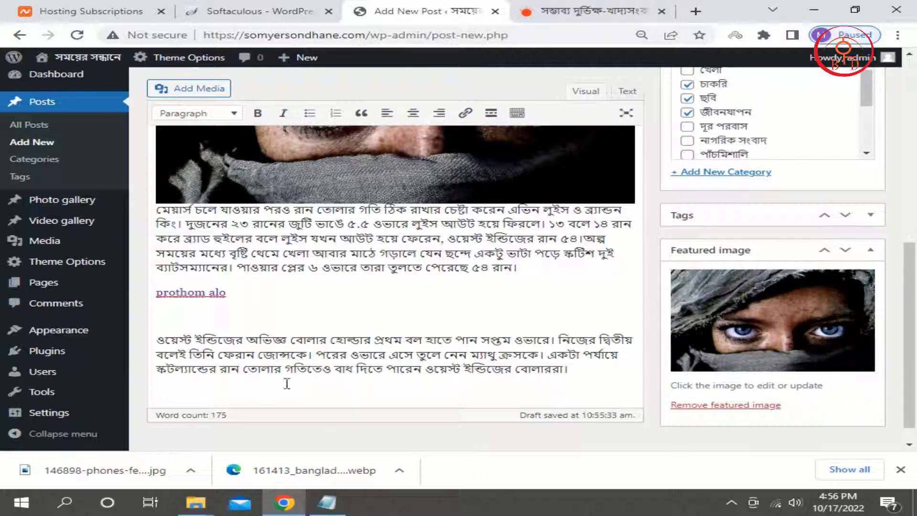
right_click(179, 319)
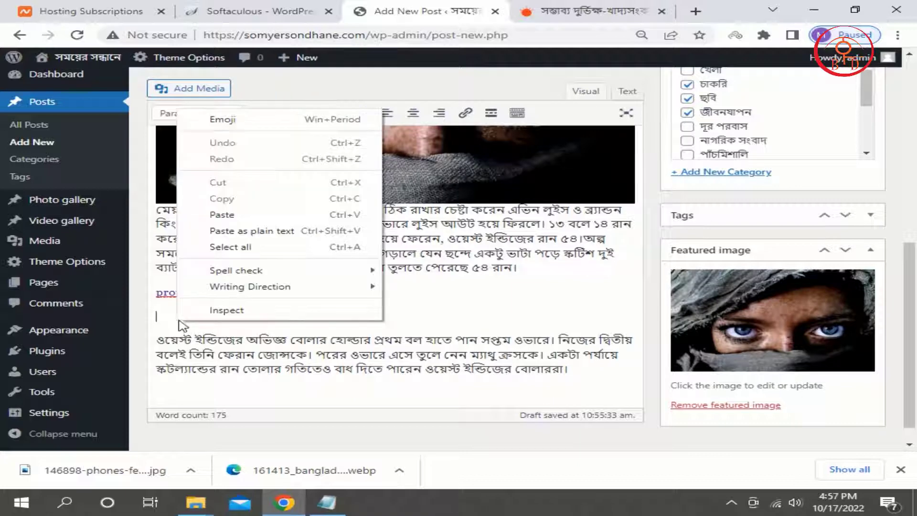
left_click(226, 219)
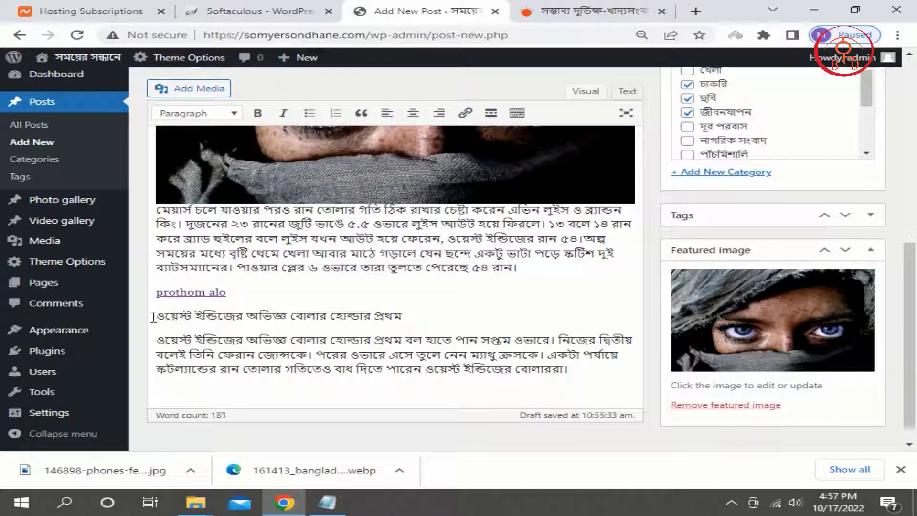
- Apply the Heading 3 style to the copied line between the prothom alo link and the last paragraph
left_click_drag(440, 317, 146, 327)
left_click(220, 116)
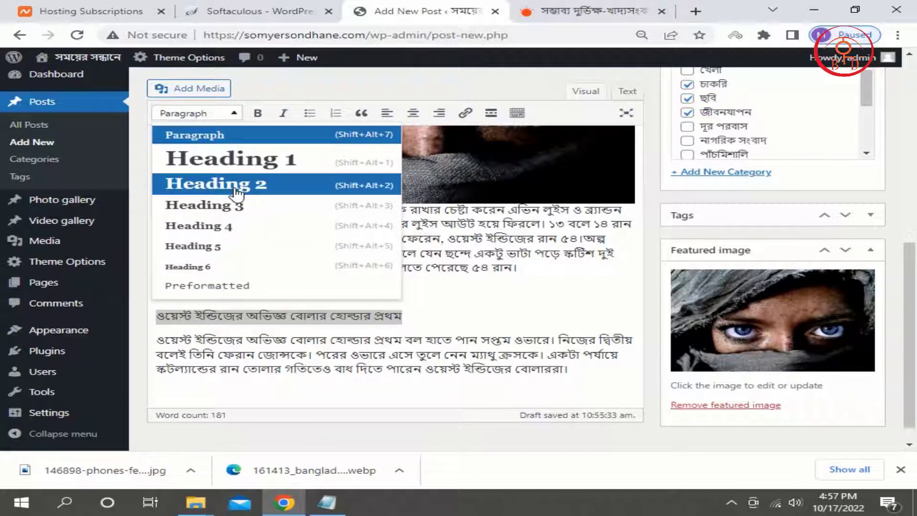
left_click(233, 216)
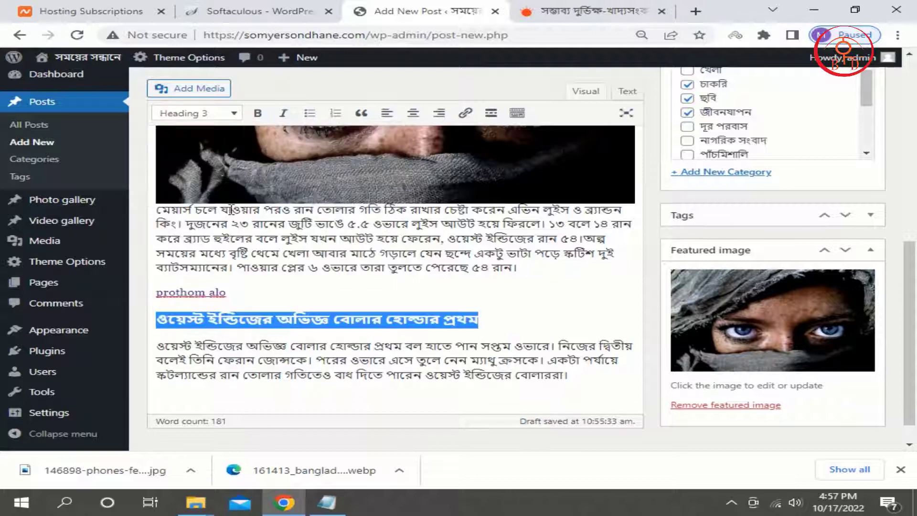
left_click(429, 353)
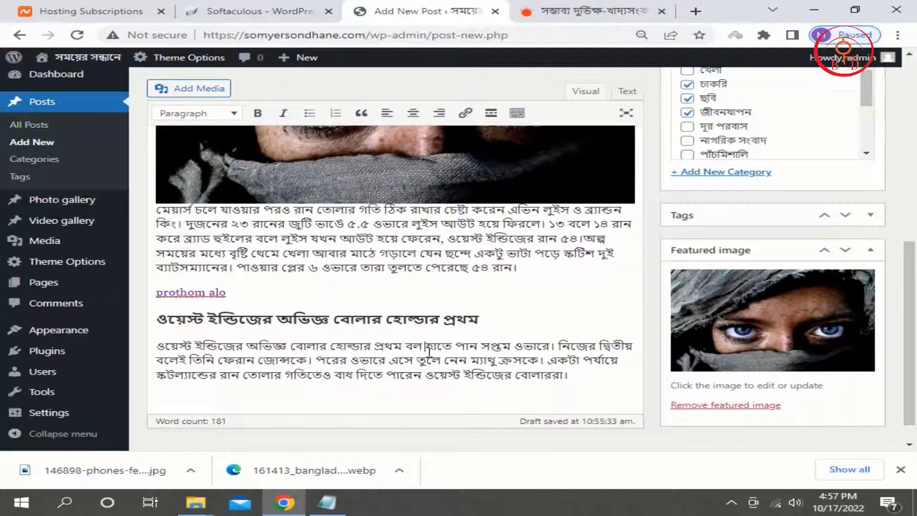
- Copy the Heading 2 text at the start of the post and paste it as the post title
scroll(429, 353, "up", 15)
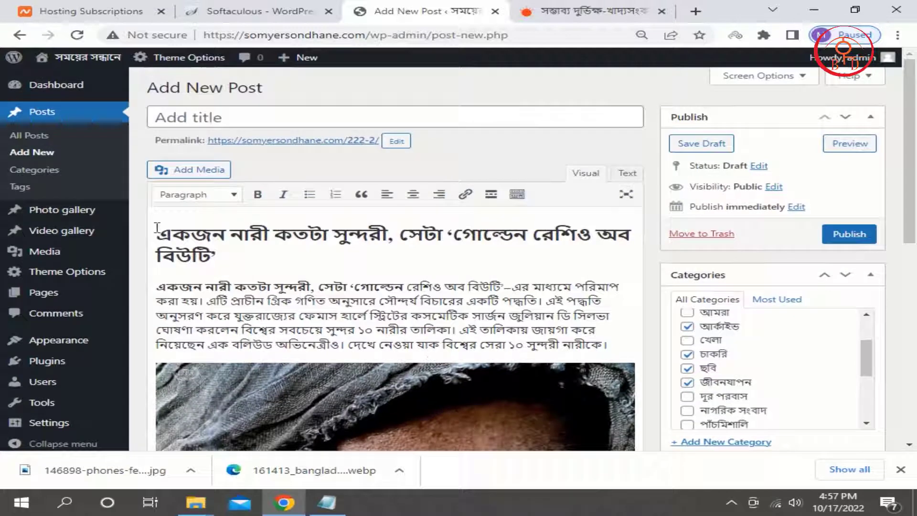
left_click_drag(157, 228, 245, 267)
left_click(245, 265)
triple_click(163, 233)
right_click(226, 245)
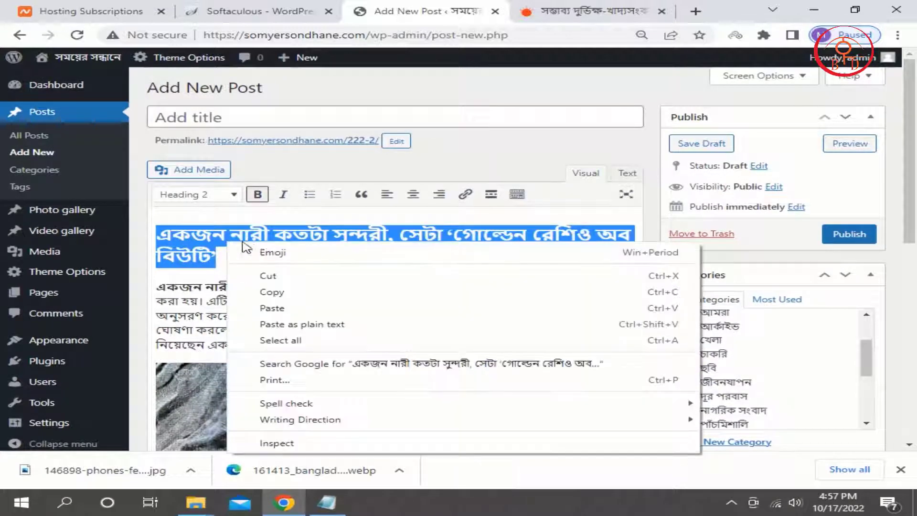
left_click(268, 291)
left_click(241, 106)
right_click(241, 106)
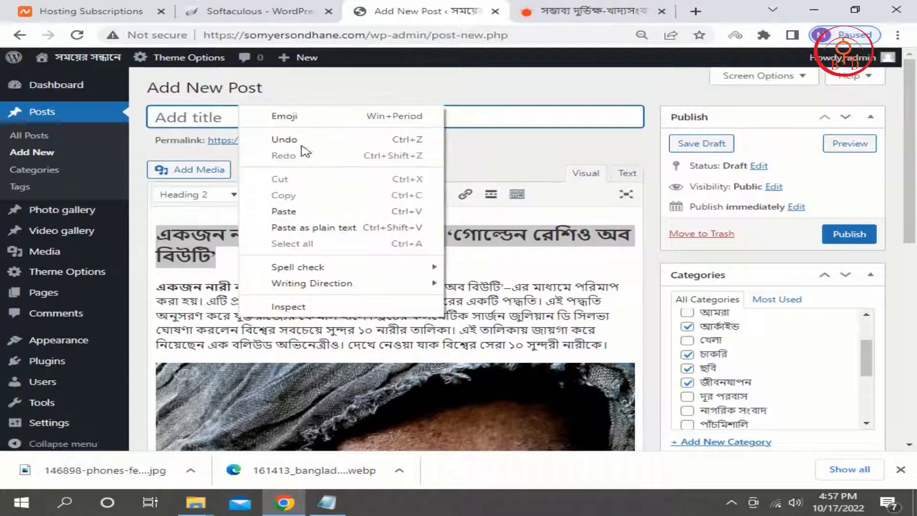
left_click(289, 211)
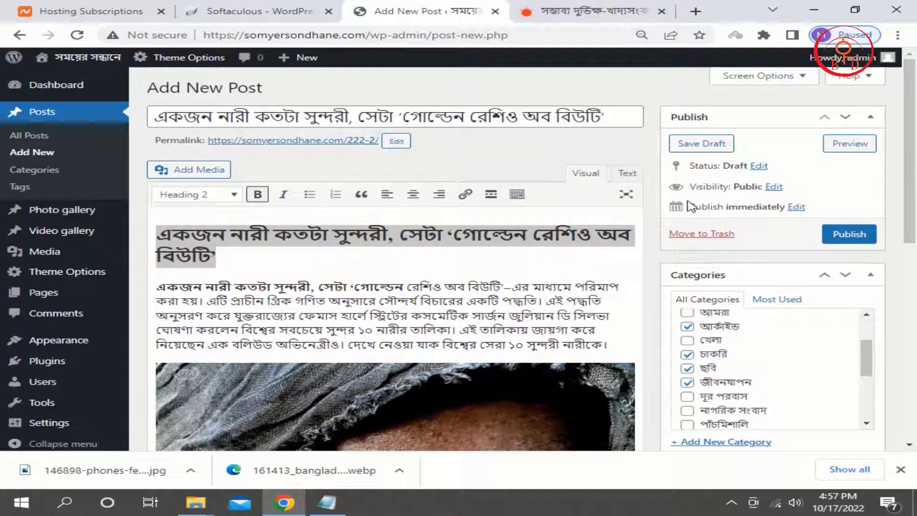
left_click(831, 234)
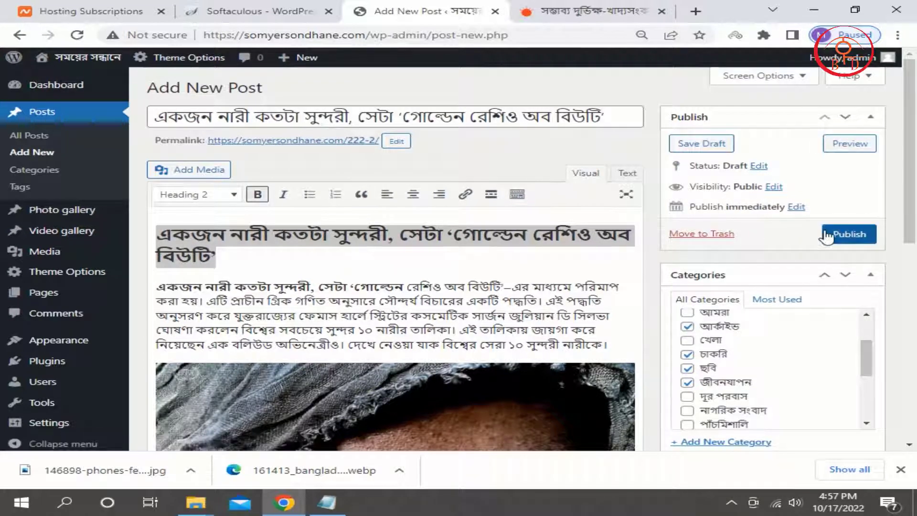
scroll(840, 233, "down", 5)
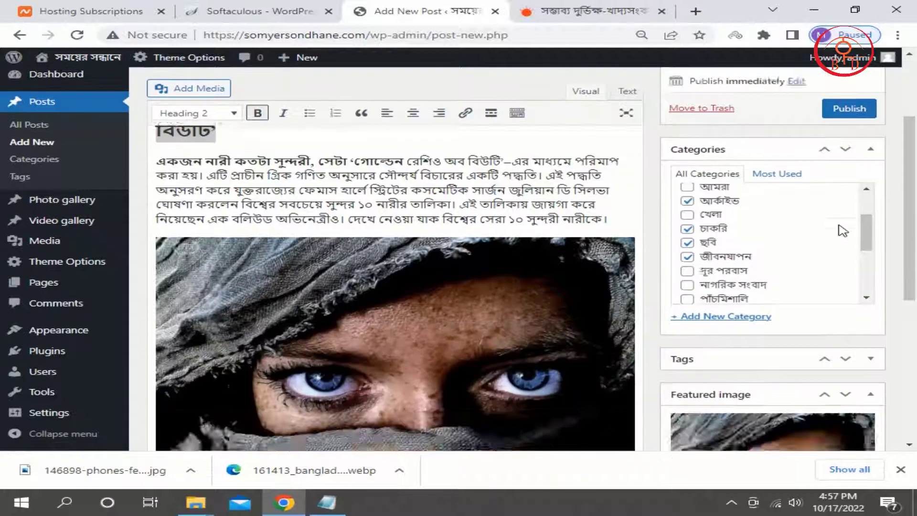
scroll(841, 232, "down", 2)
scroll(653, 241, "up", 10)
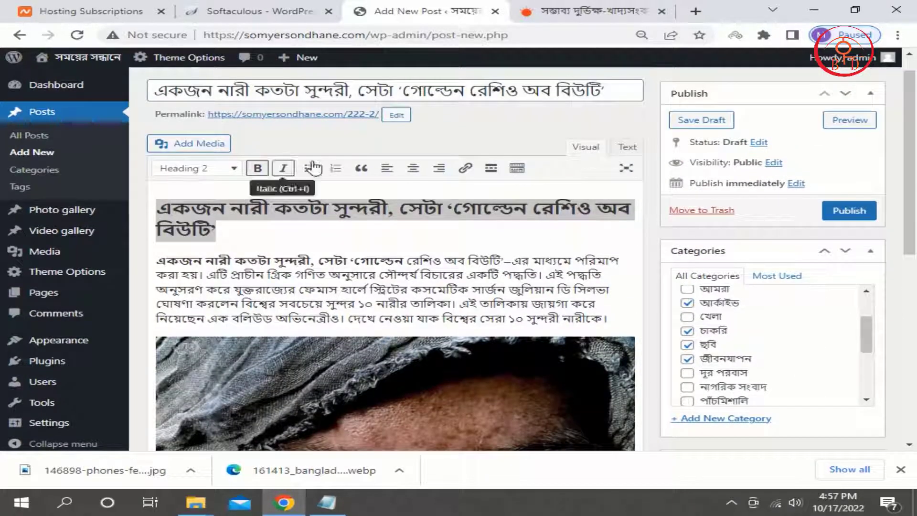
- Enter "sgcygcf" as the permalink slug and compare it with the last part of the open prothomalo.com article's address
left_click(394, 116)
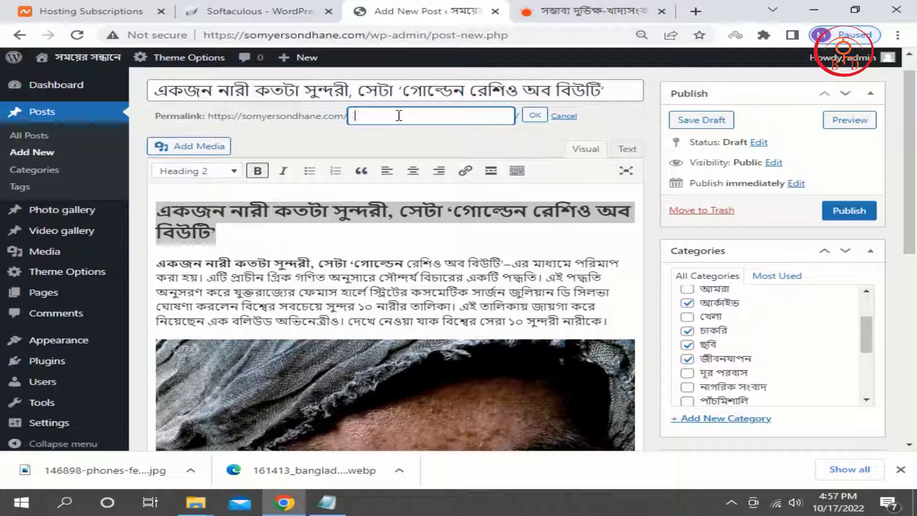
type("sgcs")
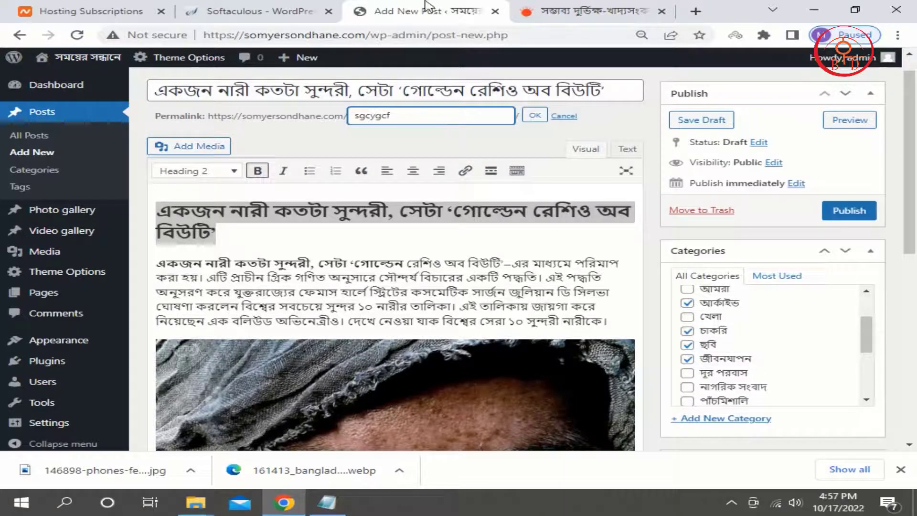
left_click(609, 13)
left_click(446, 35)
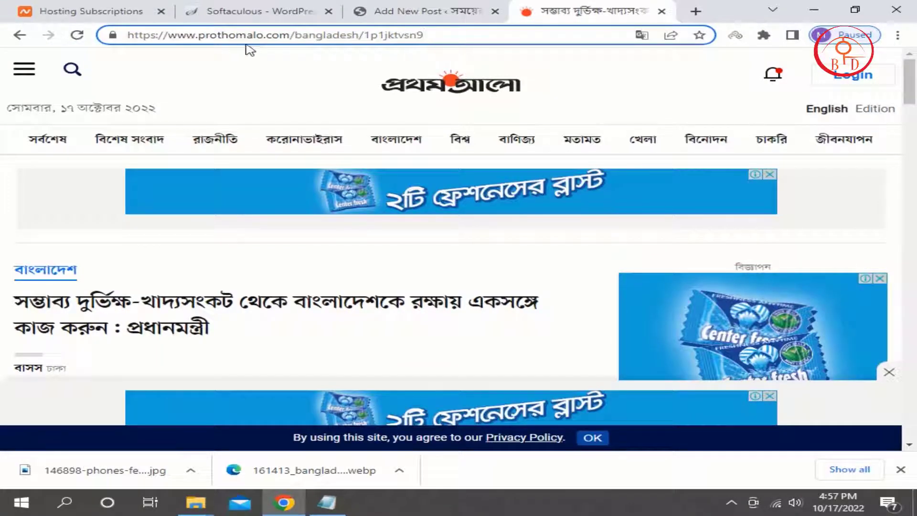
left_click_drag(363, 35, 429, 38)
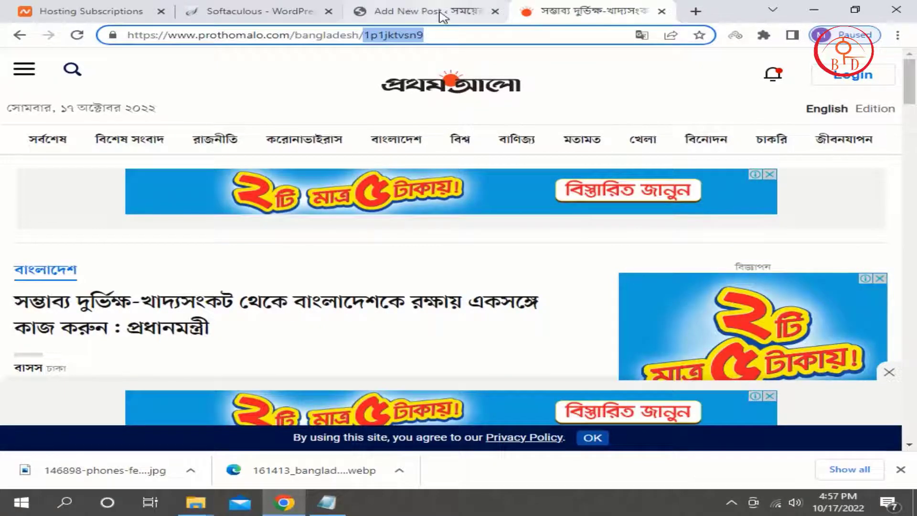
left_click(425, 11)
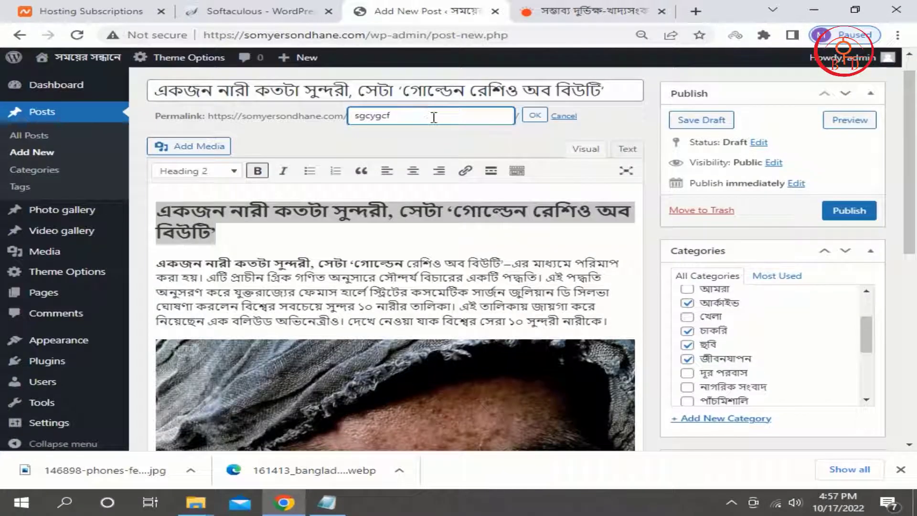
- Apply the edited permalink slug and publish the post
left_click(532, 120)
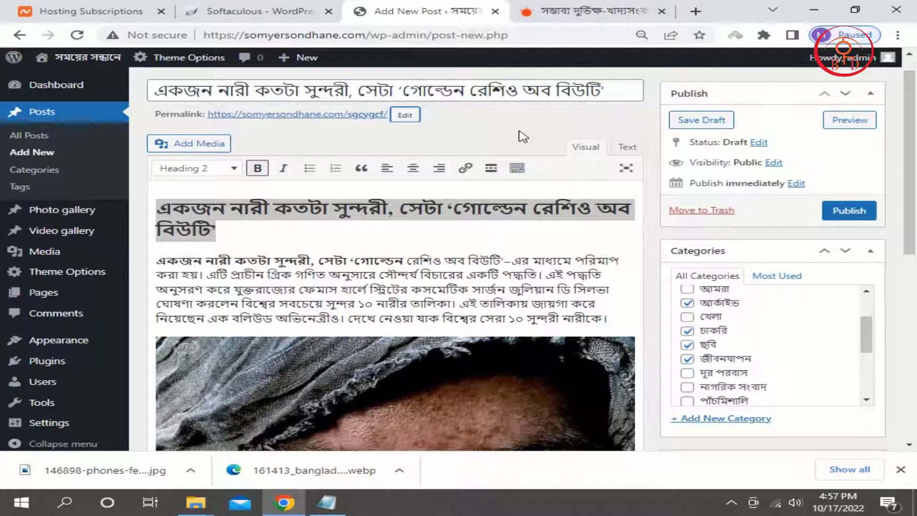
left_click(846, 211)
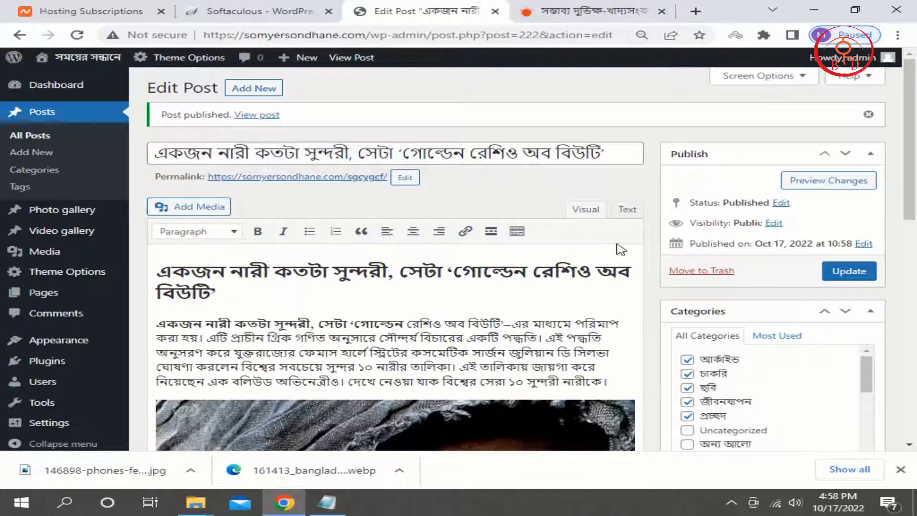
- View the published post on the live site and examine its title, images, headings, paragraphs and prothom alo link
left_click(256, 115)
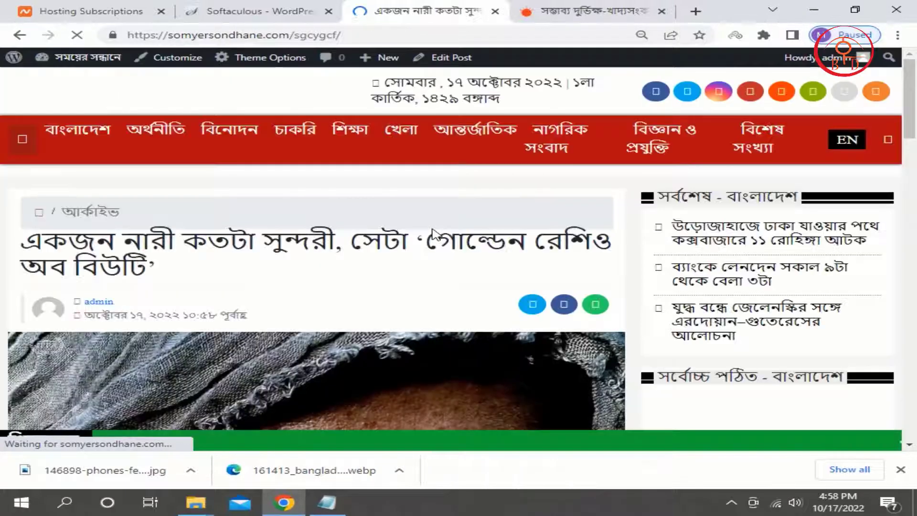
scroll(433, 228, "down", 10)
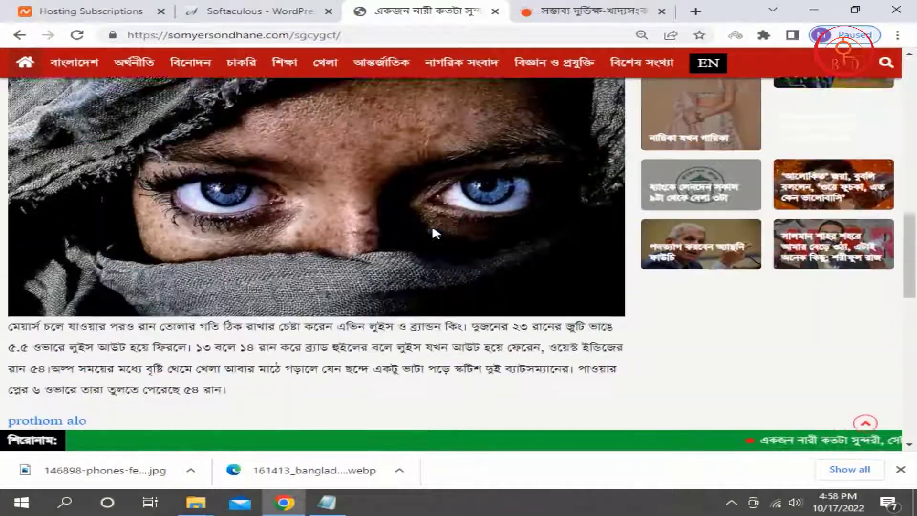
scroll(335, 243, "down", 5)
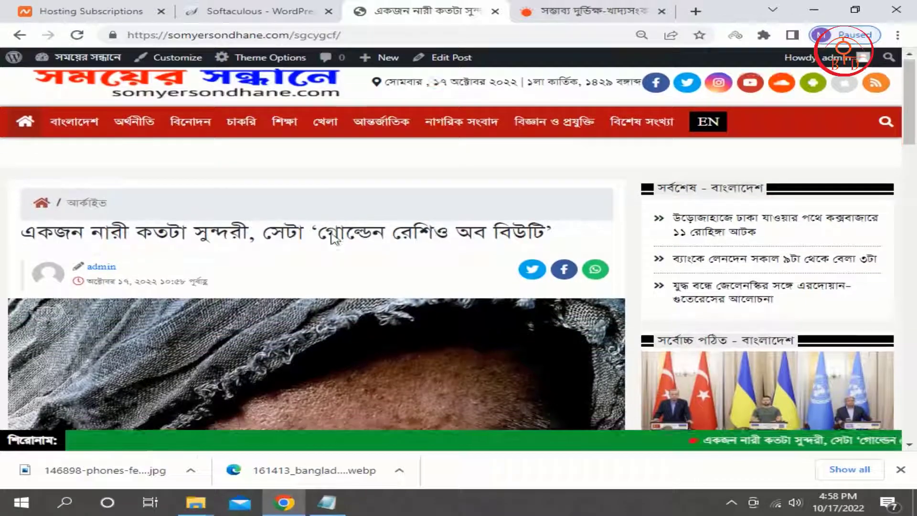
scroll(335, 247, "down", 3)
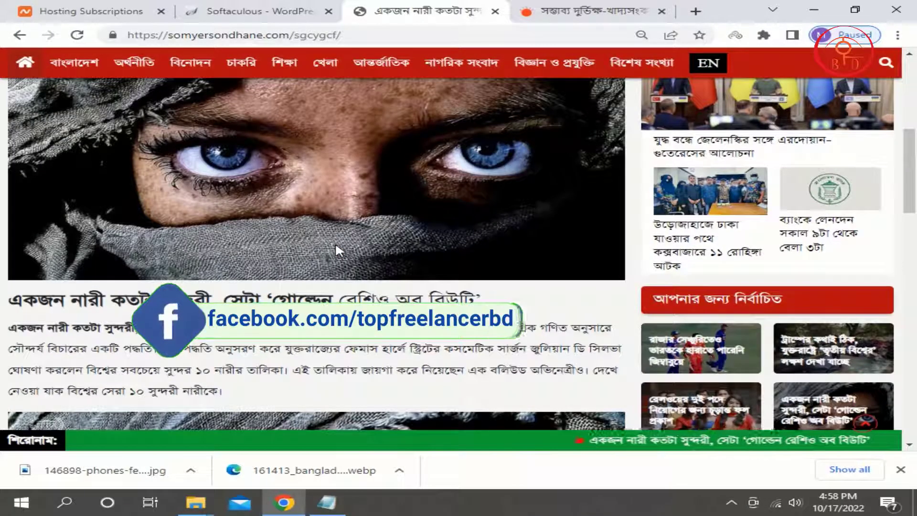
scroll(336, 247, "down", 10)
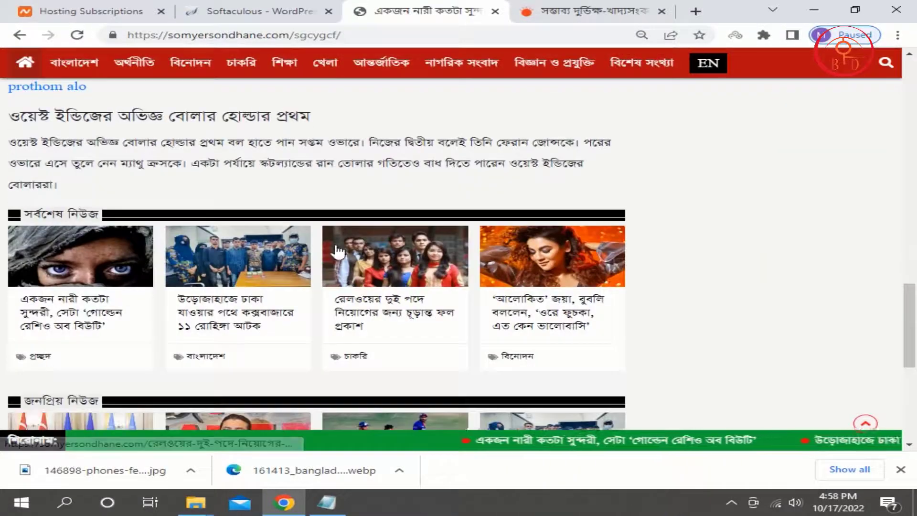
scroll(337, 249, "up", 3)
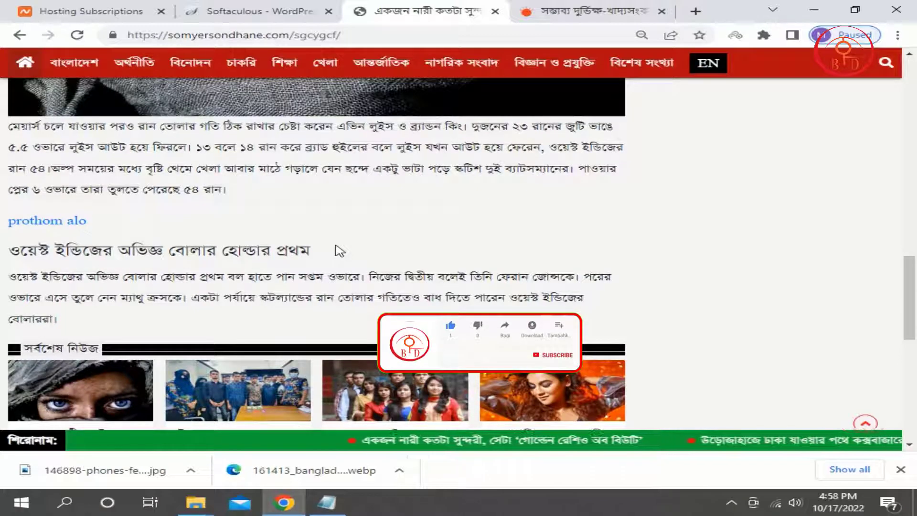
scroll(339, 250, "up", 10)
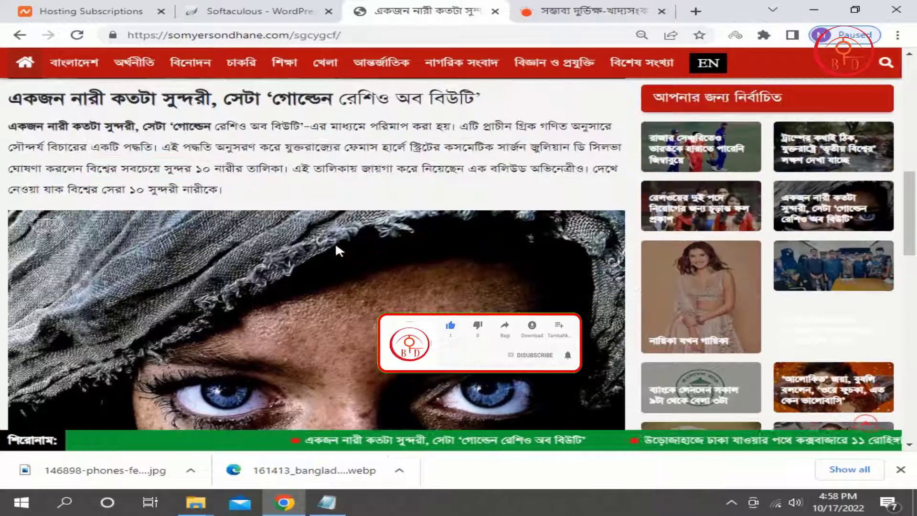
scroll(336, 243, "up", 5)
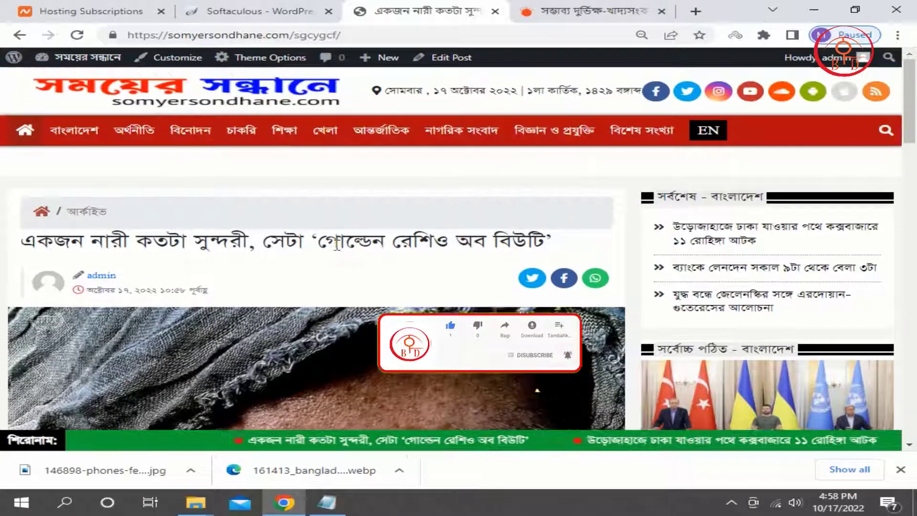